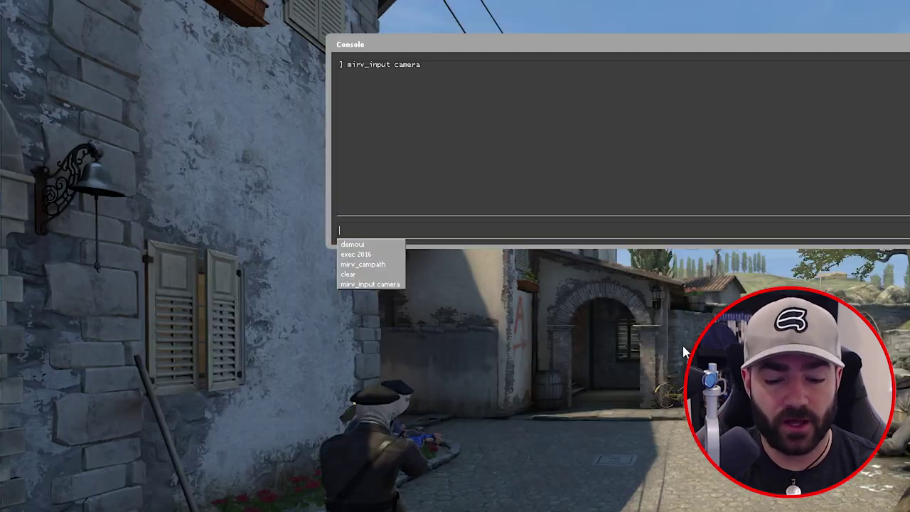
Turn on camera path drawing with mirv_campath draw enabled 1
{"action": "type", "text": "mirv_campa"}
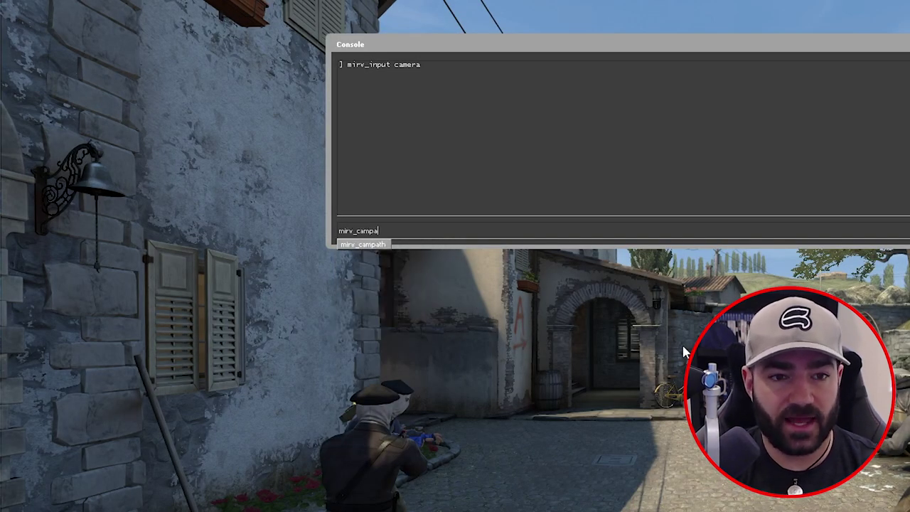
{"action": "type", "text": "th draw enabled"}
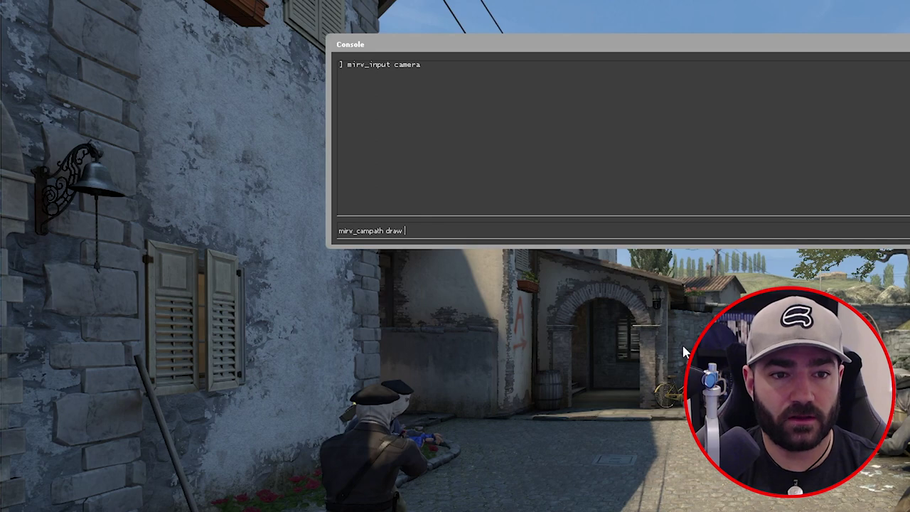
{"action": "type", "text": " 1"}
{"action": "key", "text": "Return"}
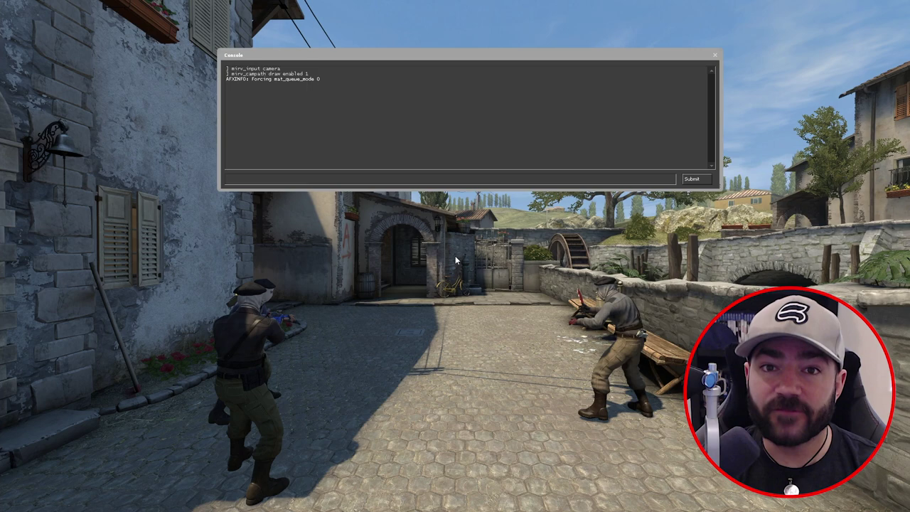
Add keyframe 0 at the current view with mirv_campath add and fly back toward it
{"action": "type", "text": "mirv"}
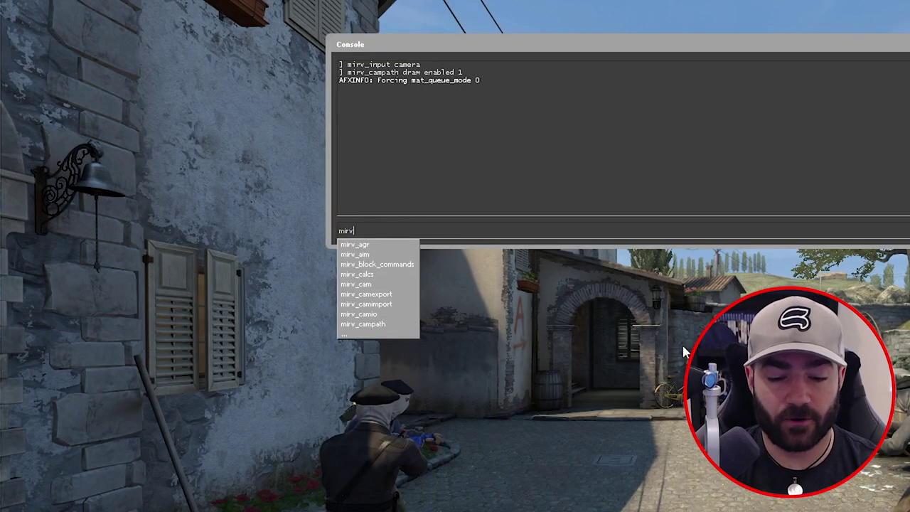
{"action": "type", "text": "_campath ad"}
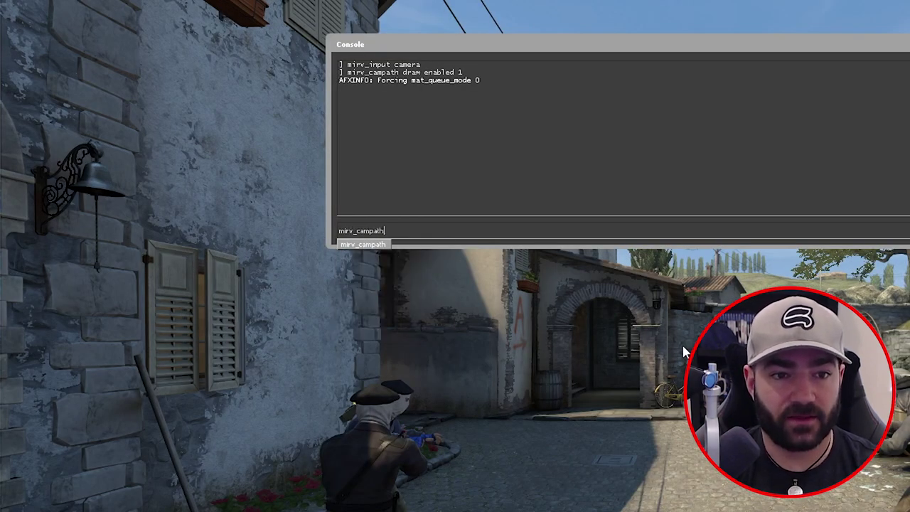
{"action": "type", "text": "d"}
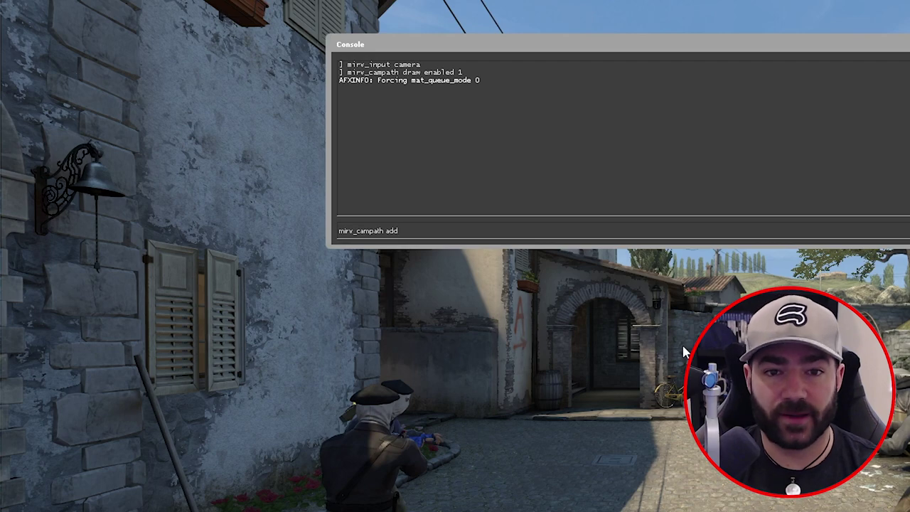
{"action": "key", "text": "Return"}
{"action": "key", "text": "grave"}
{"action": "key", "text": "s"}
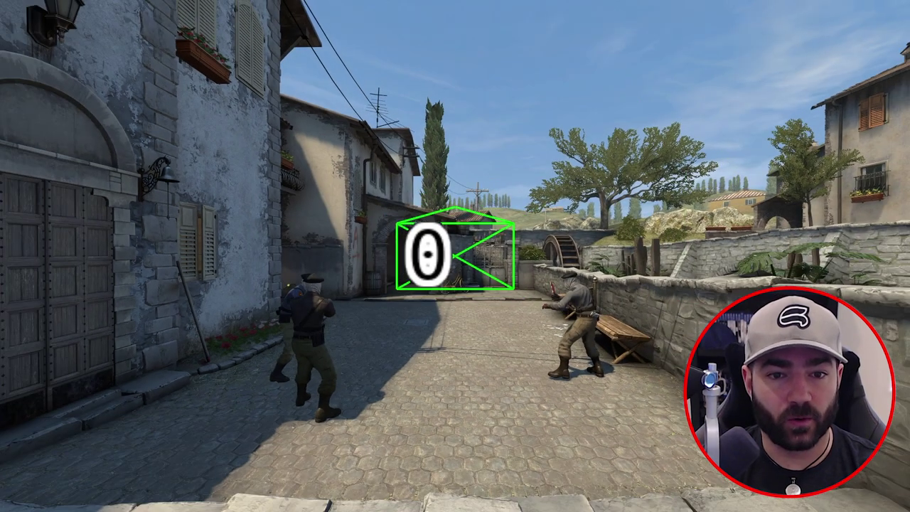
{"action": "key", "text": "w"}
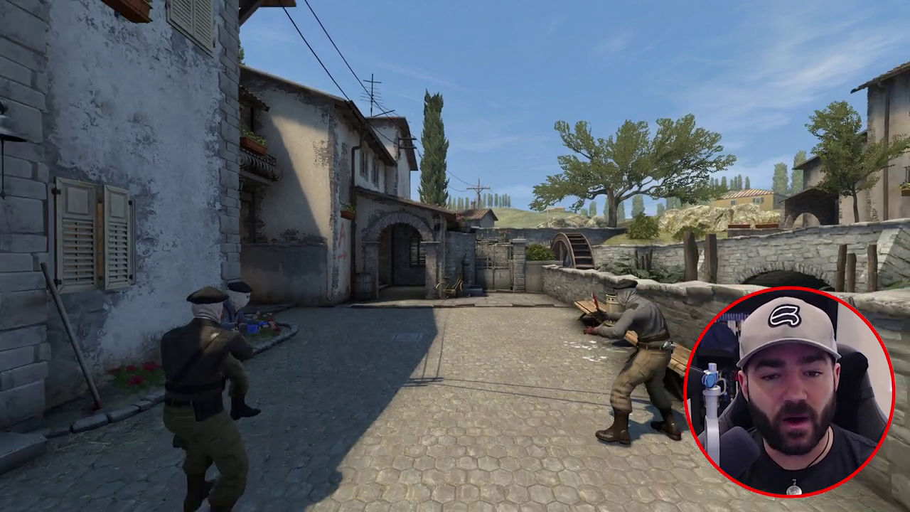
Unpause the demo with demo_togglepause and fly the camera forward down the street
{"action": "key", "text": "grave"}
{"action": "type", "text": "demo_togglepaus"}
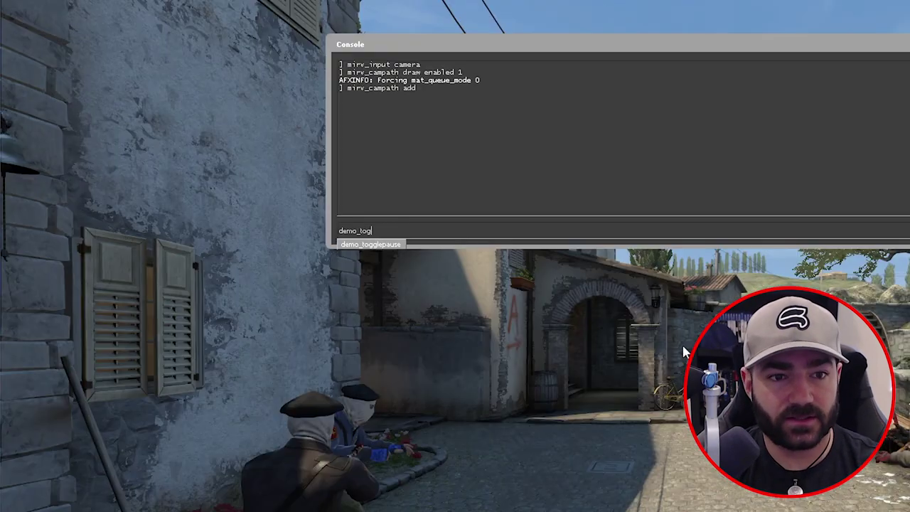
{"action": "type", "text": "e"}
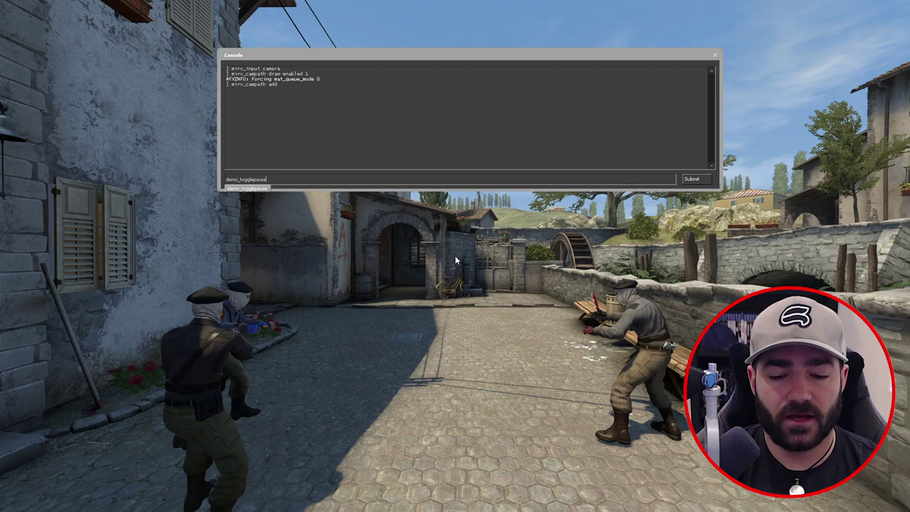
{"action": "key", "text": "grave"}
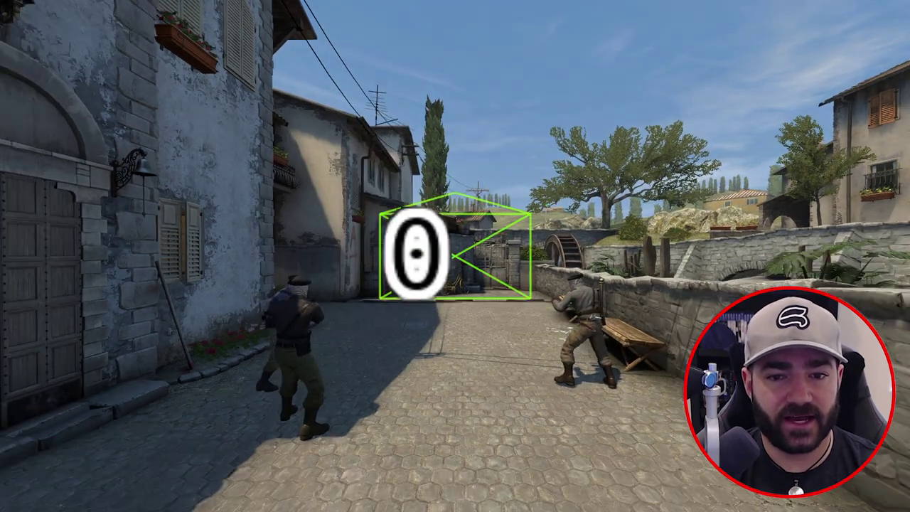
{"action": "key", "text": "w"}
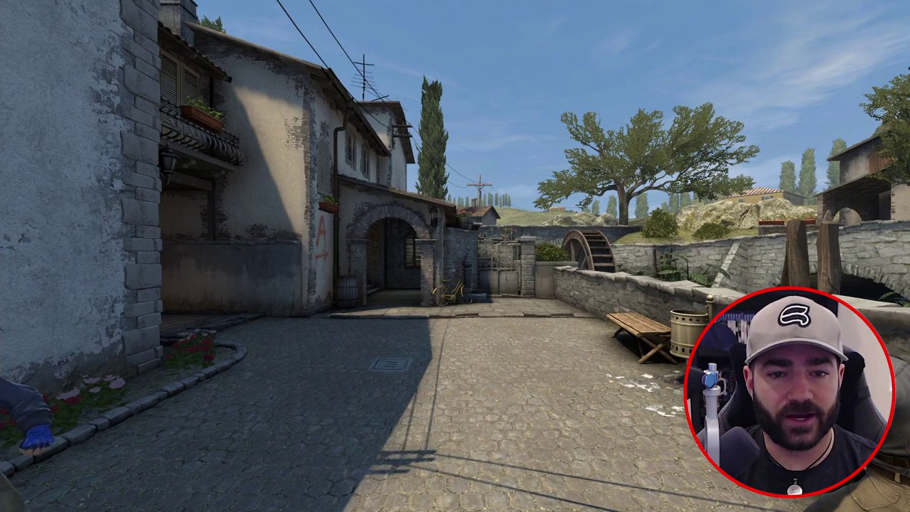
Add keyframes 1 and 2 at successive camera spots with mirv_campath add
{"action": "key", "text": "grave"}
{"action": "type", "text": "mirv_cam"}
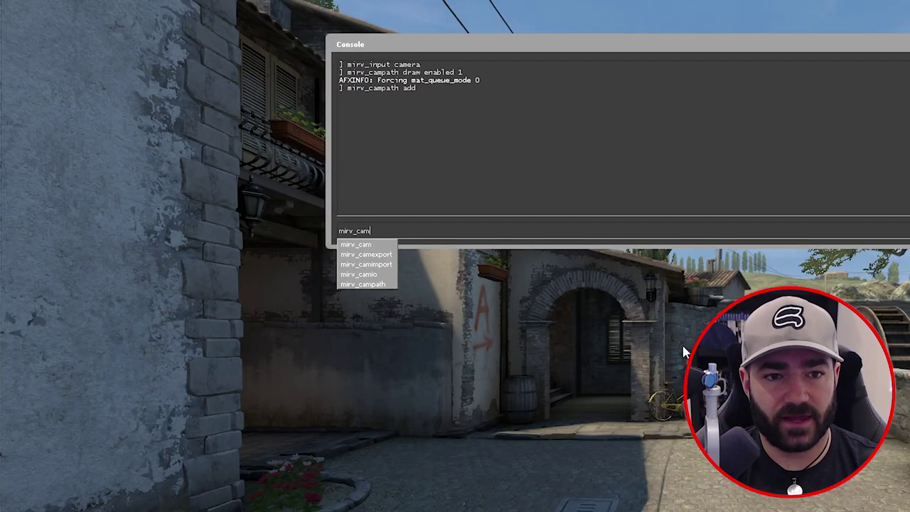
{"action": "type", "text": "path add"}
{"action": "key", "text": "Return"}
{"action": "key", "text": "grave"}
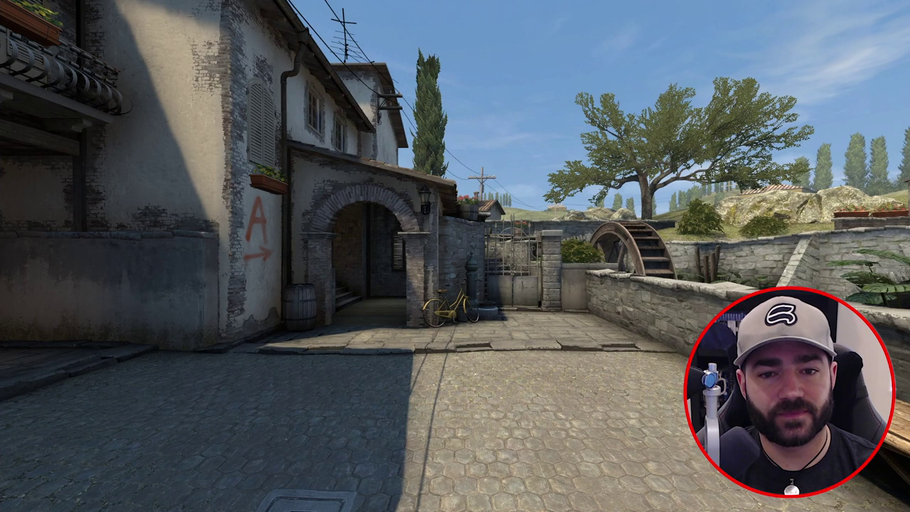
{"action": "key", "text": "grave"}
{"action": "key", "text": "Up"}
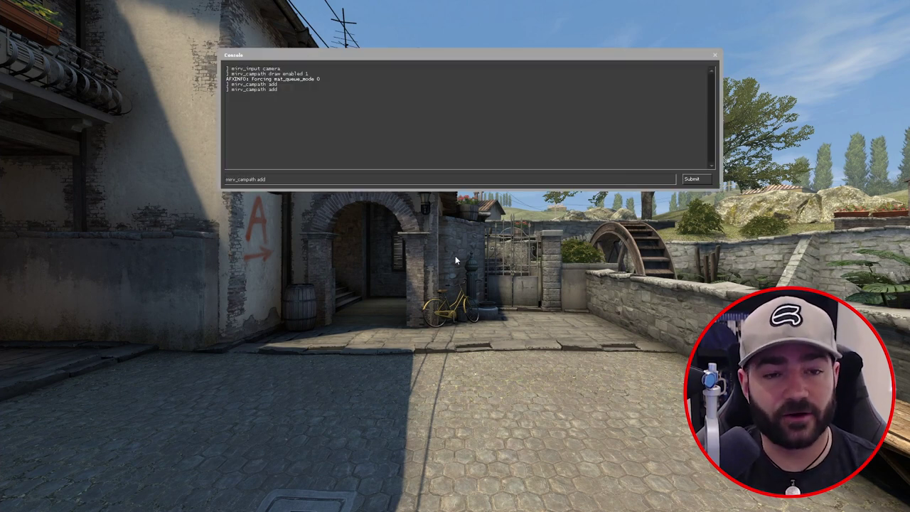
{"action": "key", "text": "Return"}
{"action": "key", "text": "grave"}
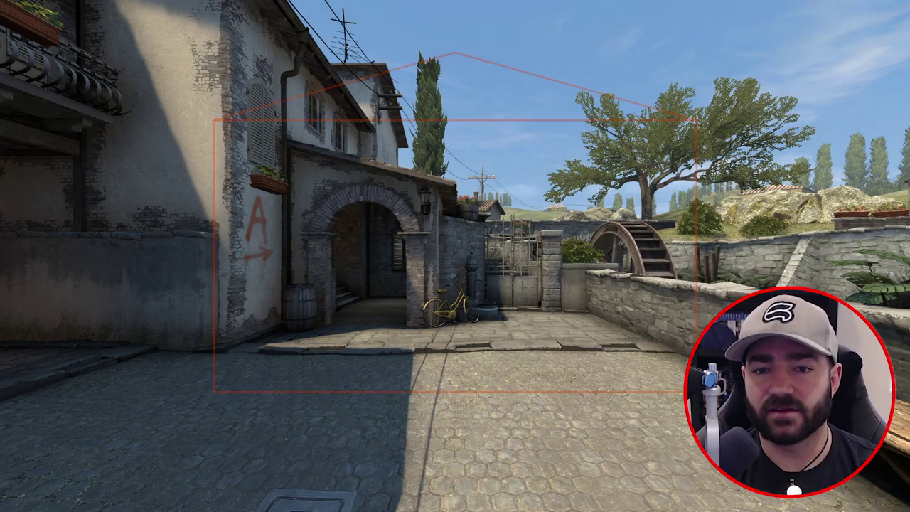
Fly toward the arch, add keyframe 3, and pull back to view the path
{"action": "key", "text": "w"}
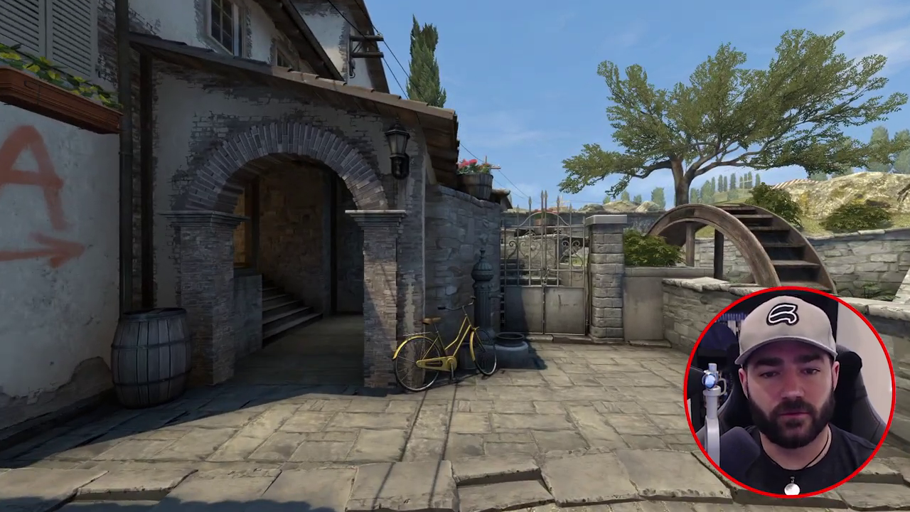
{"action": "key", "text": "grave"}
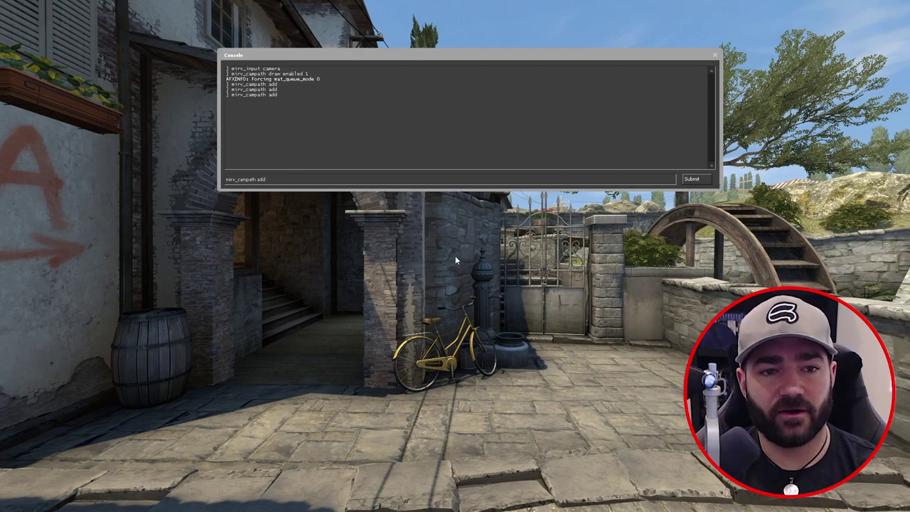
{"action": "key", "text": "Return"}
{"action": "key", "text": "grave"}
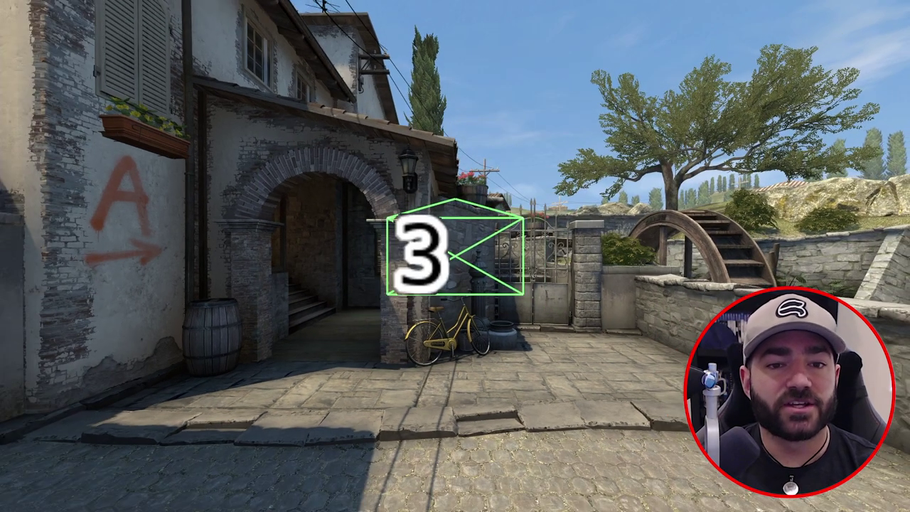
{"action": "key", "text": "s"}
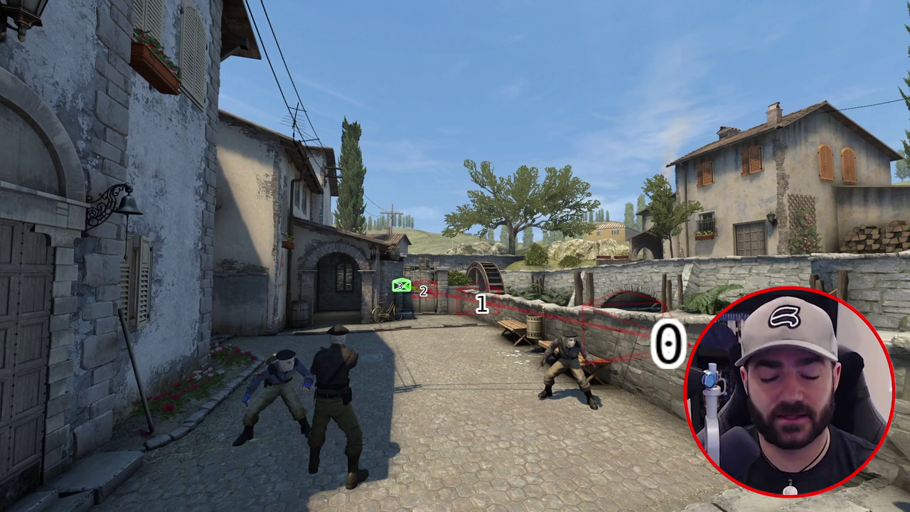
Enable playback along the camera path with mirv_campath enable 1
{"action": "key", "text": "grave"}
{"action": "type", "text": "mirv"}
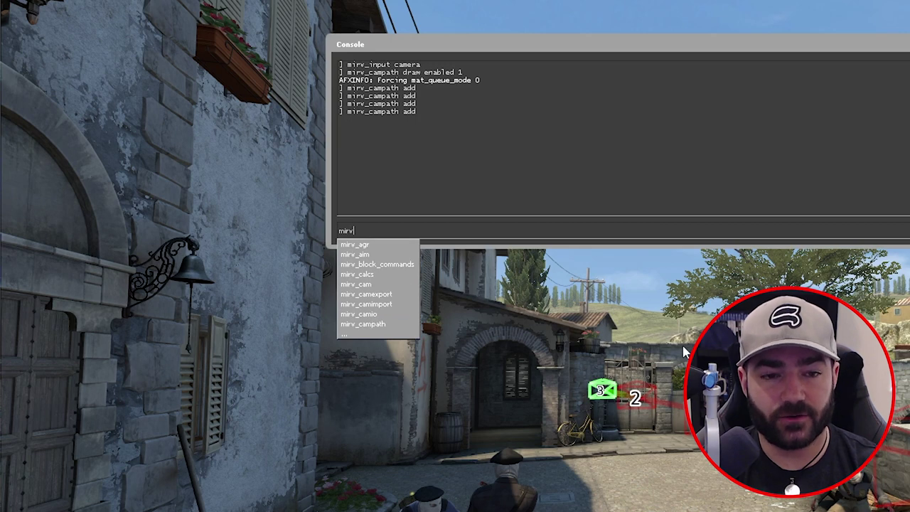
{"action": "type", "text": "_campath enable 1"}
{"action": "key", "text": "Return"}
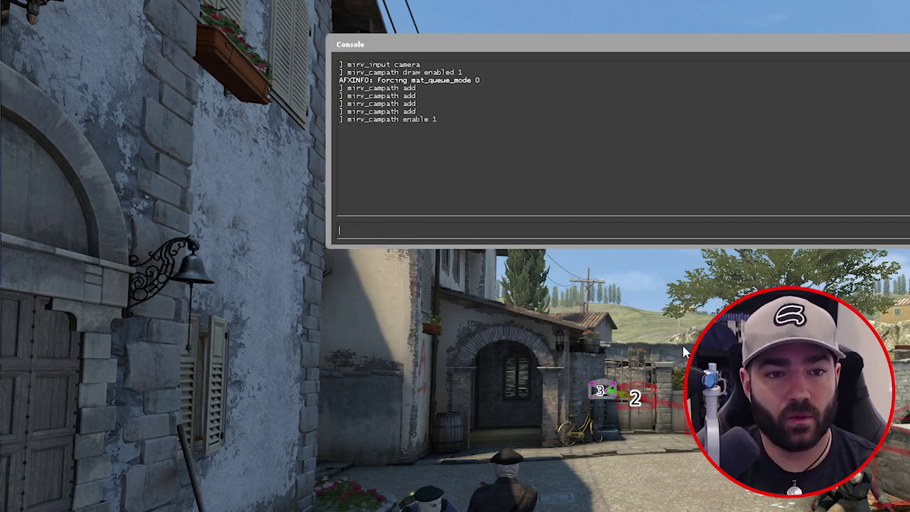
{"action": "key", "text": "grave"}
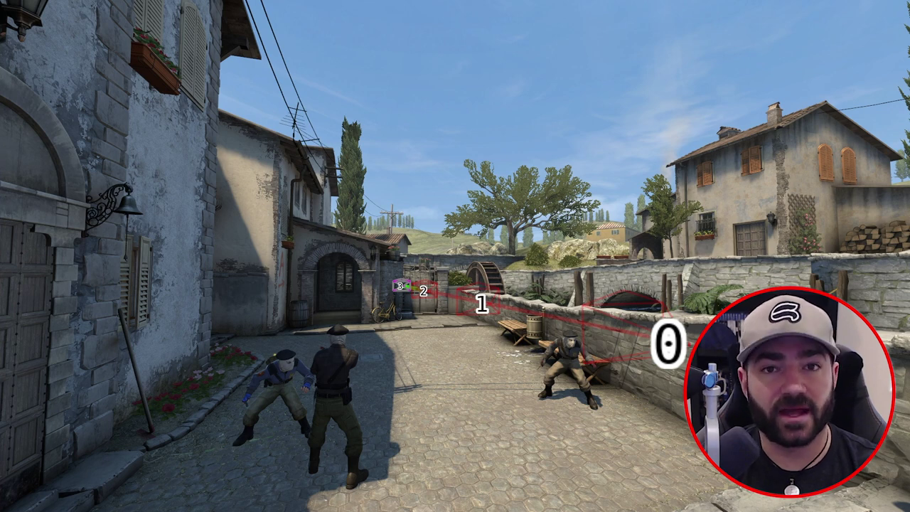
{"action": "key", "text": "grave"}
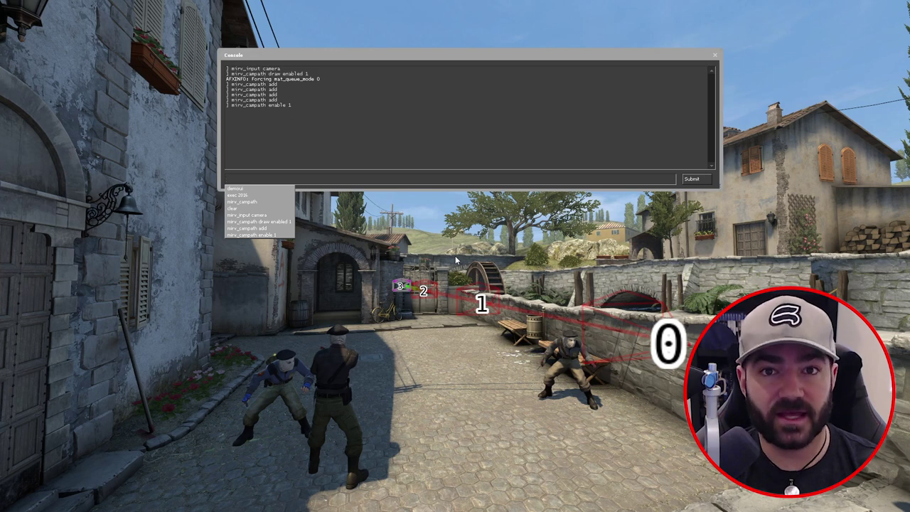
List the keyframes with mirv_campath print and shift the console window down-left
{"action": "type", "text": "mirv"}
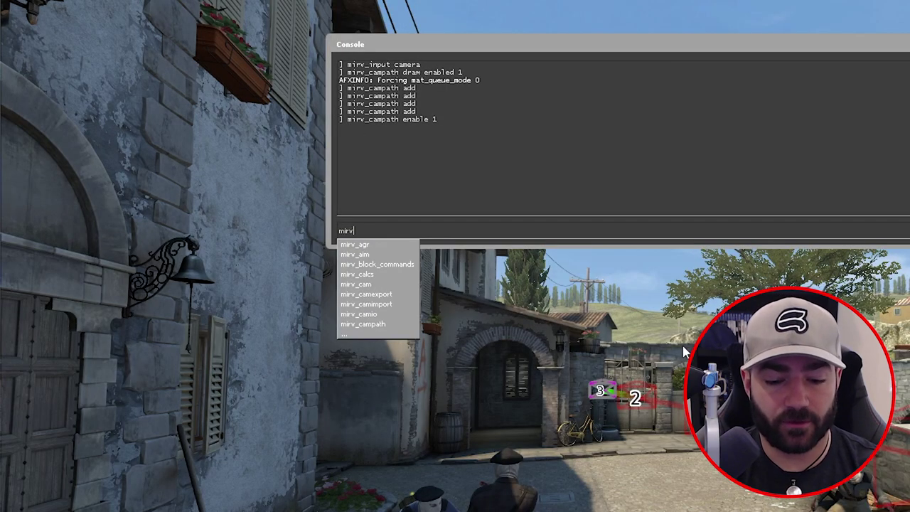
{"action": "type", "text": "_campath print"}
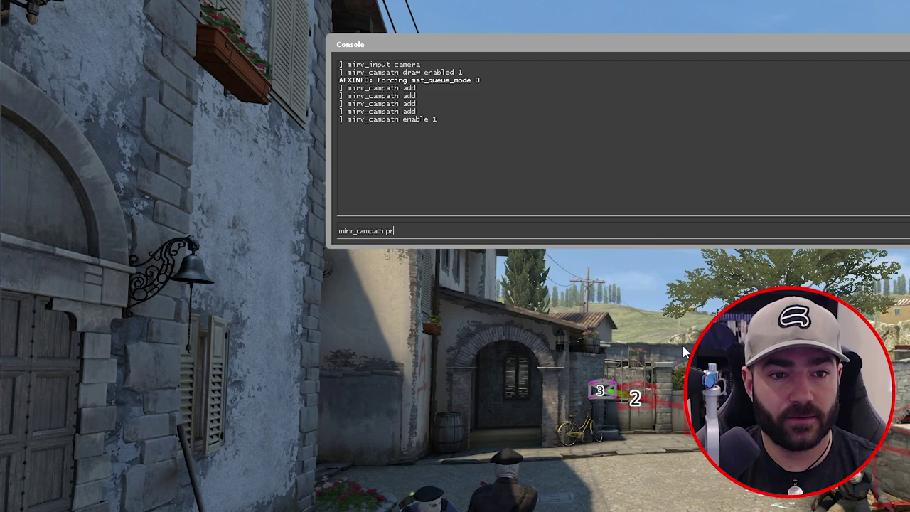
{"action": "key", "text": "Return"}
{"action": "left_click_drag", "start_coordinate": [830, 50], "coordinate": [806, 74]}
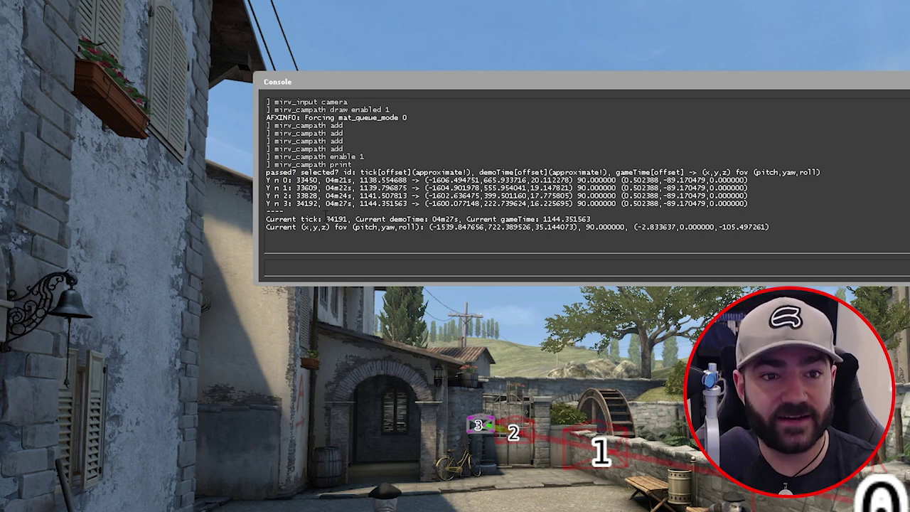
Highlight the first keyframe's index, tick 33450 and game time in the printout
{"action": "double_click", "coordinate": [286, 180]}
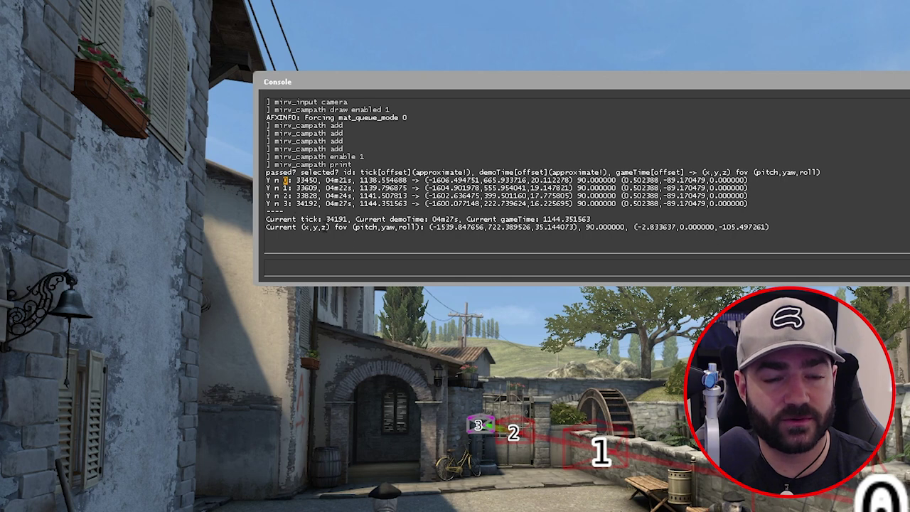
{"action": "left_click", "coordinate": [326, 226]}
{"action": "left_click_drag", "start_coordinate": [296, 180], "coordinate": [352, 180]}
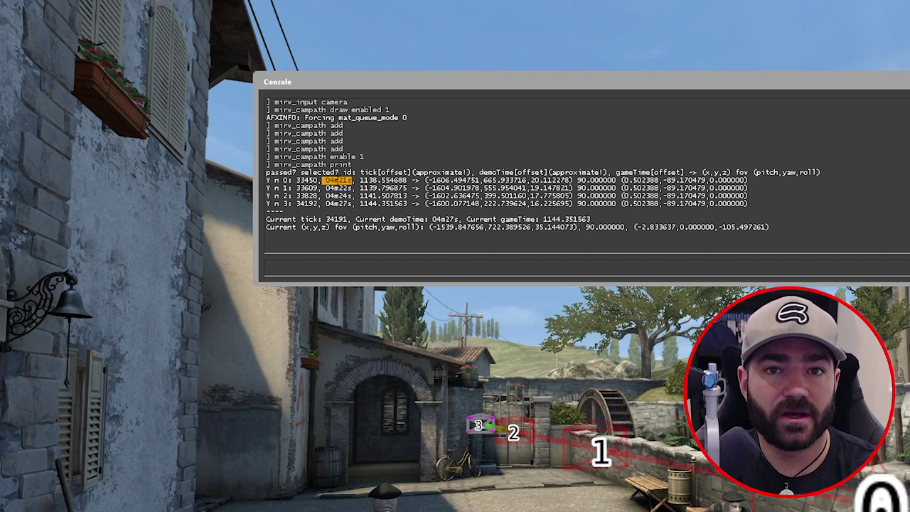
{"action": "left_click", "coordinate": [320, 182]}
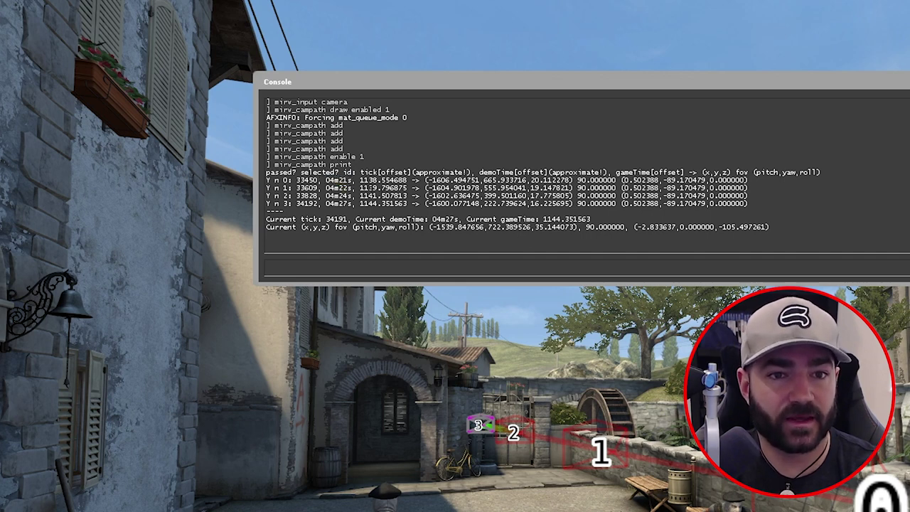
{"action": "left_click_drag", "start_coordinate": [360, 180], "coordinate": [417, 181]}
{"action": "left_click", "coordinate": [417, 181]}
{"action": "left_click_drag", "start_coordinate": [355, 179], "coordinate": [408, 181]}
{"action": "left_click", "coordinate": [404, 181]}
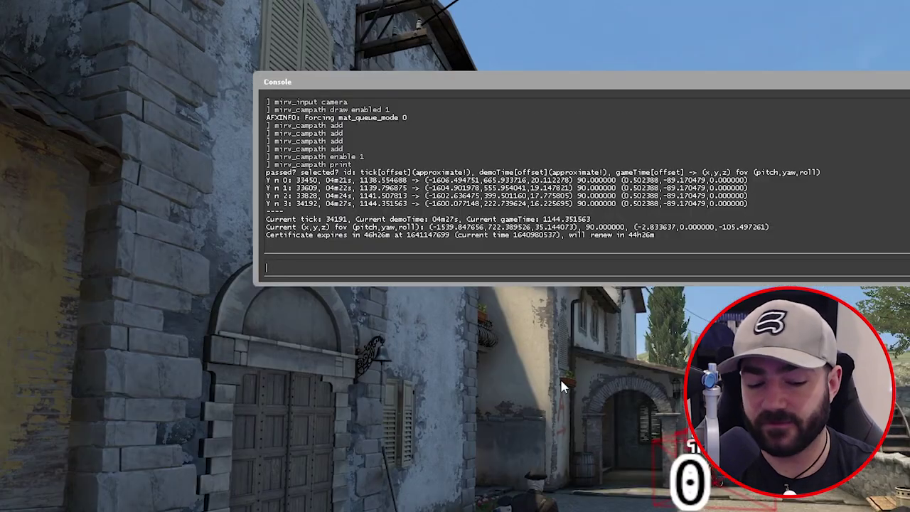
Jump the demo to tick 33450 with demo_gototick and close the console
{"action": "type", "text": "demo"}
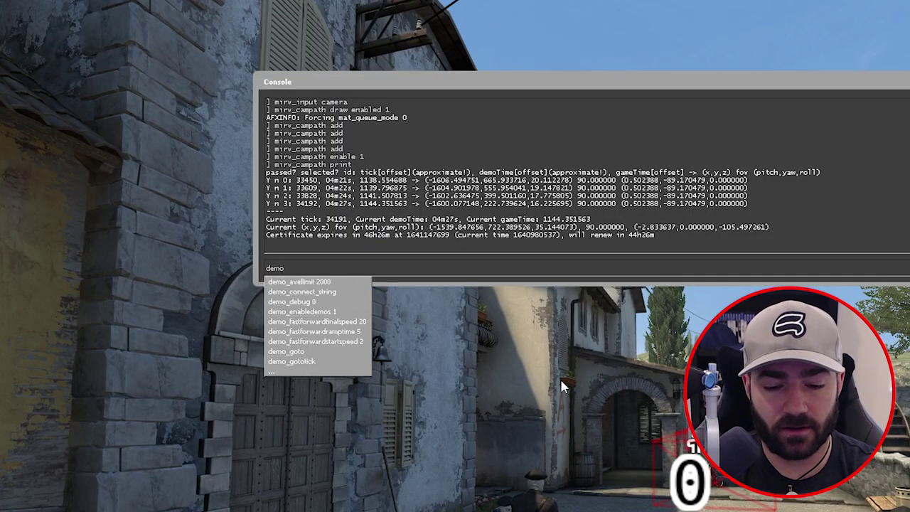
{"action": "type", "text": "_gototick"}
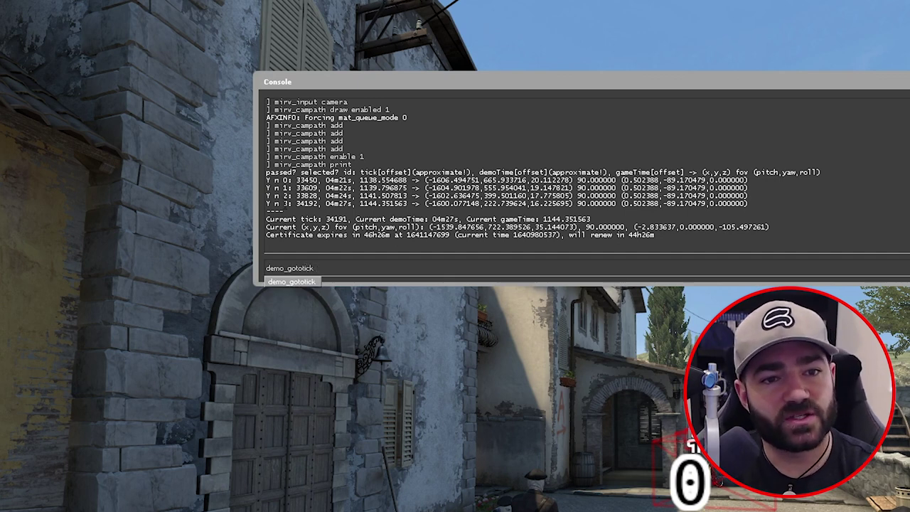
{"action": "left_click_drag", "start_coordinate": [296, 180], "coordinate": [318, 180]}
{"action": "left_click", "coordinate": [329, 264]}
{"action": "type", "text": "33450"}
{"action": "key", "text": "Return"}
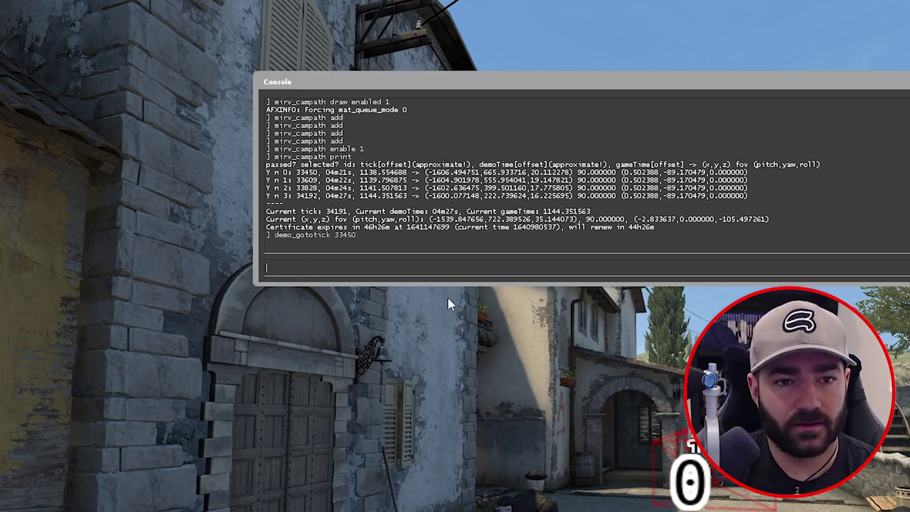
{"action": "key", "text": "Escape"}
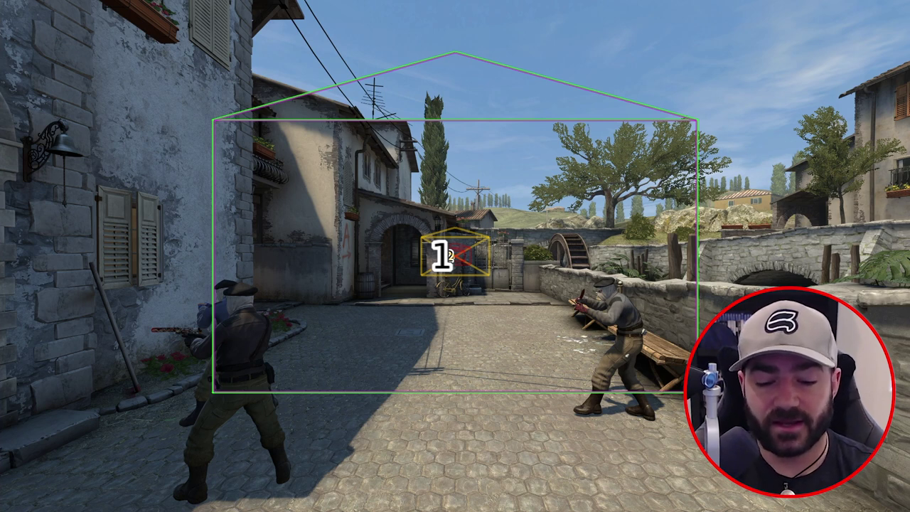
{"action": "key", "text": "shift+F2"}
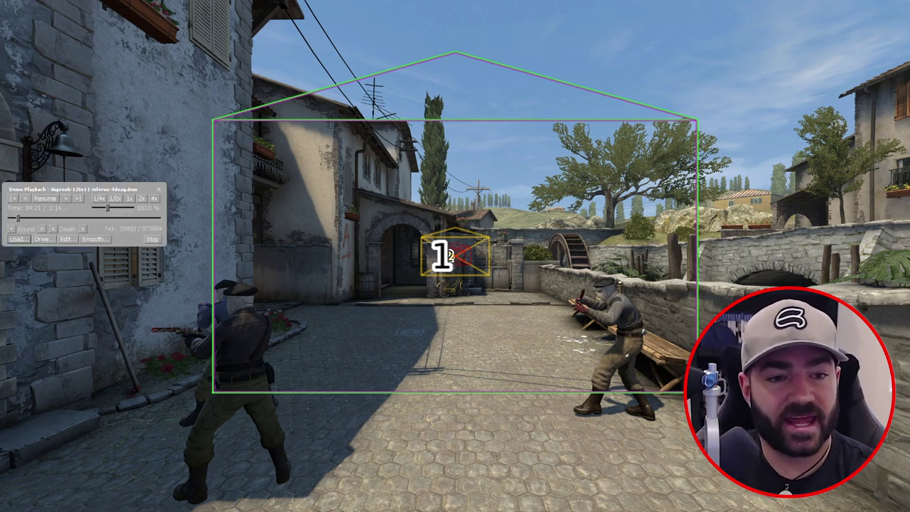
{"action": "key", "text": "grave"}
{"action": "type", "text": "demo"}
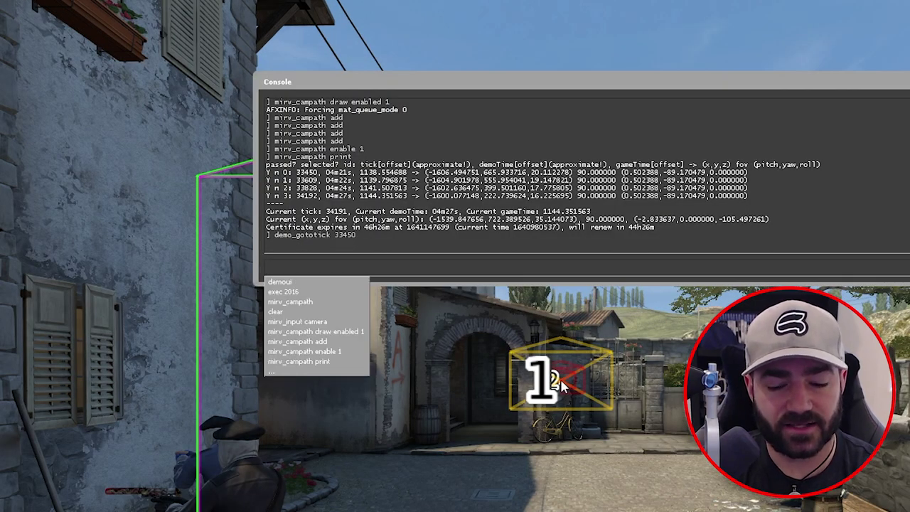
{"action": "type", "text": "ui"}
{"action": "key", "text": "Return"}
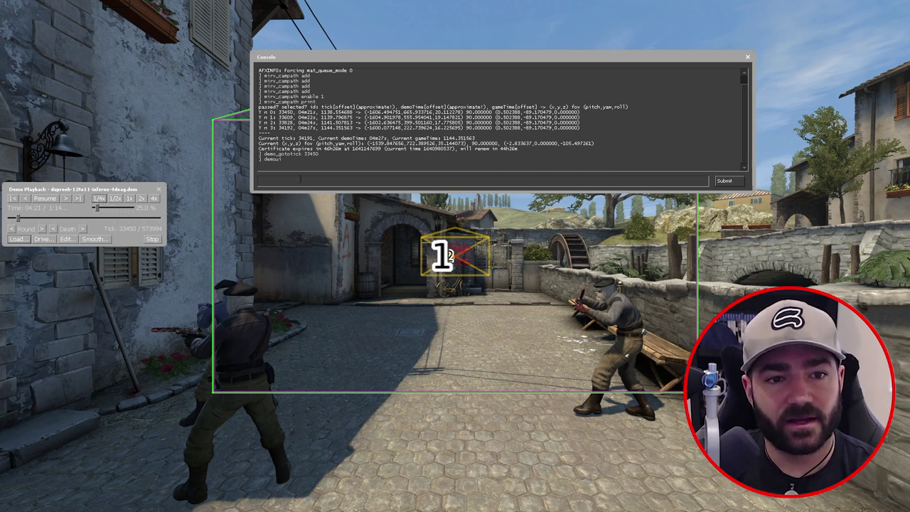
{"action": "left_click", "coordinate": [160, 189]}
{"action": "key", "text": "grave"}
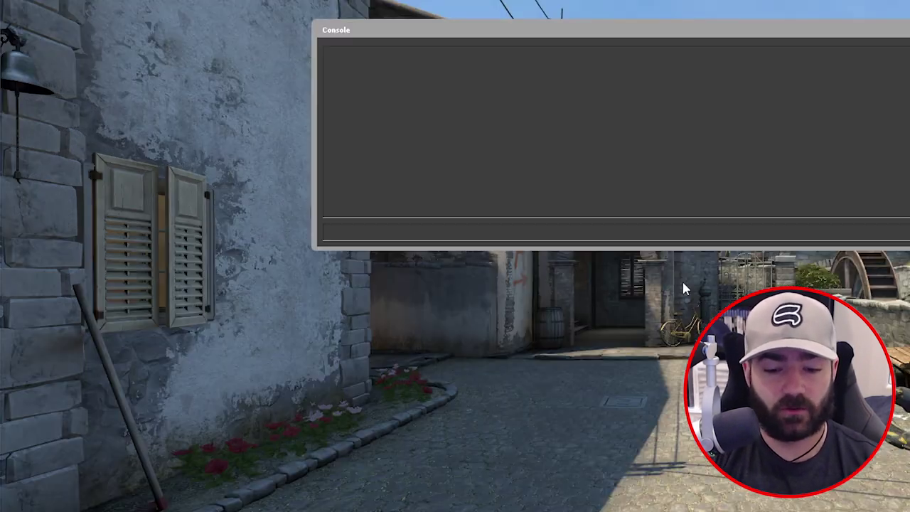
Widen the camera FOV to 120, then 150, with mirv_input fov
{"action": "type", "text": "mirv"}
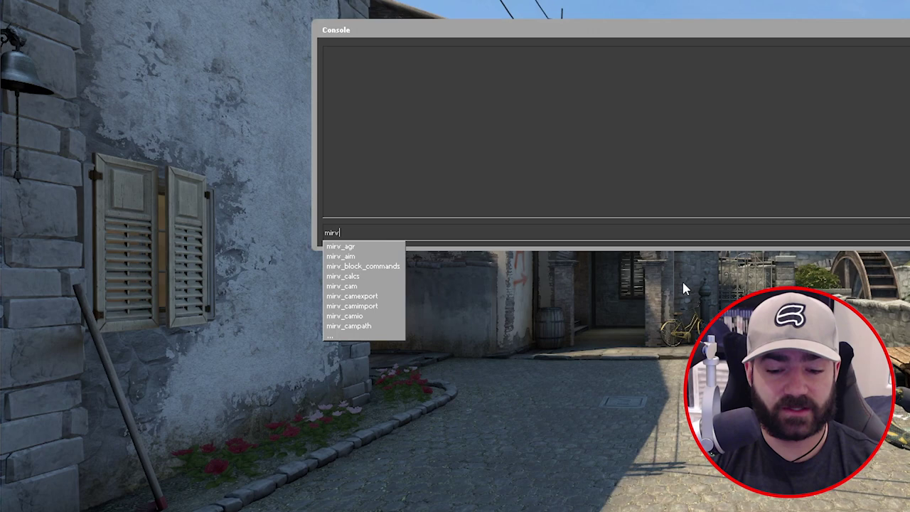
{"action": "type", "text": "_input fov 12"}
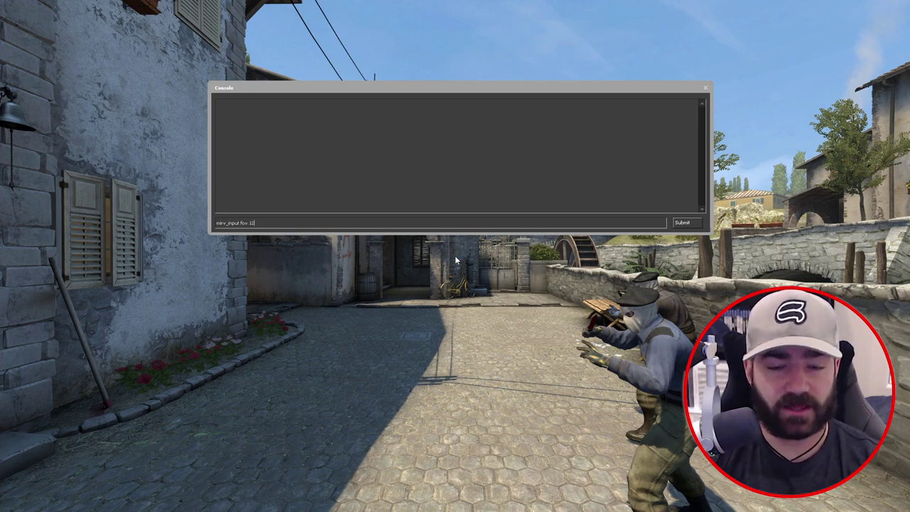
{"action": "type", "text": "0"}
{"action": "key", "text": "Return"}
{"action": "key", "text": "Escape"}
{"action": "key", "text": "grave"}
{"action": "key", "text": "Up"}
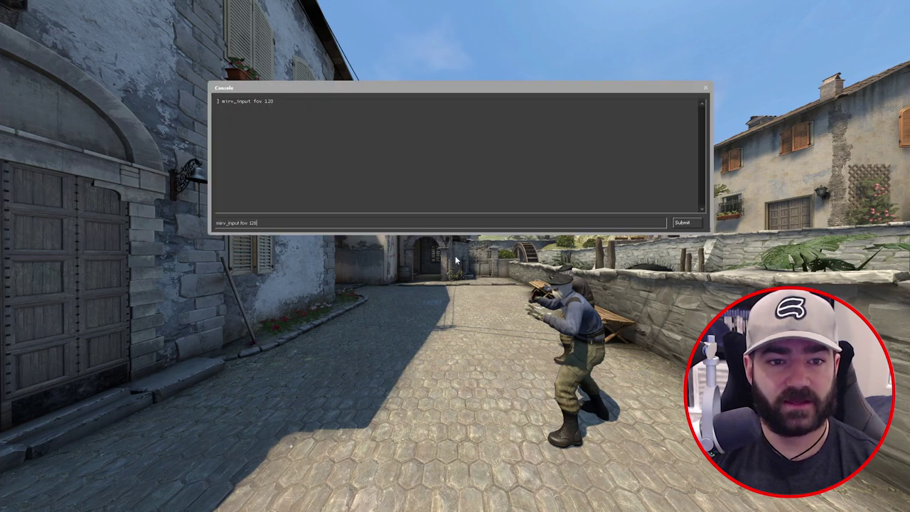
{"action": "type", "text": "150"}
{"action": "key", "text": "Return"}
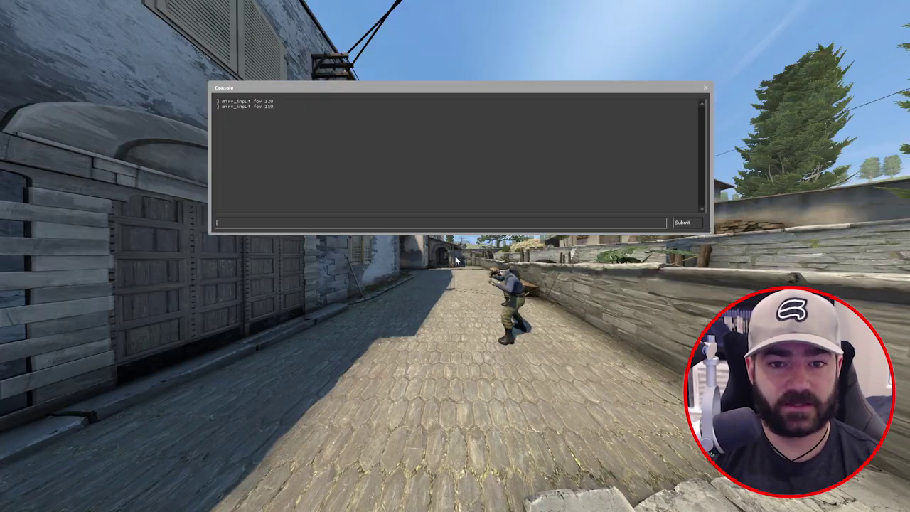
{"action": "key", "text": "Escape"}
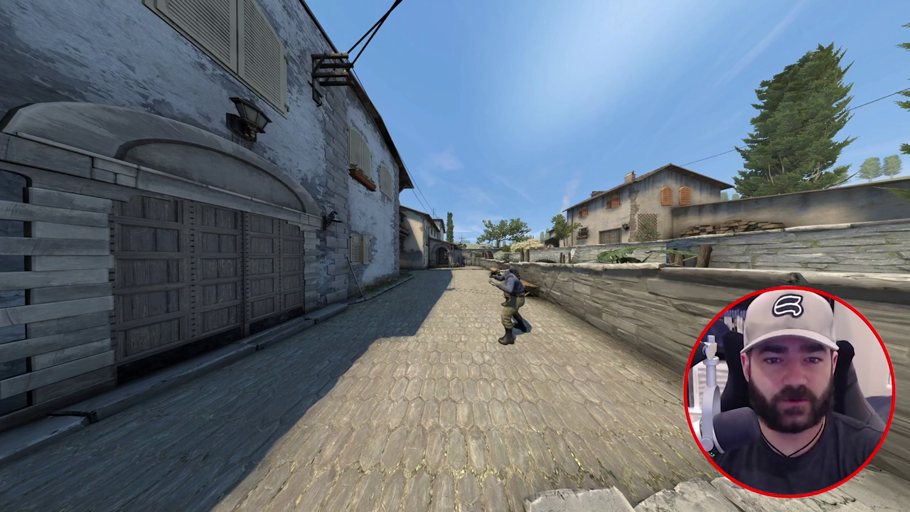
Try camera FOV values 90, 50 and 20 in turn
{"action": "key", "text": "grave"}
{"action": "key", "text": "Up"}
{"action": "key", "text": "BackSpace"}
{"action": "key", "text": "BackSpace"}
{"action": "key", "text": "BackSpace"}
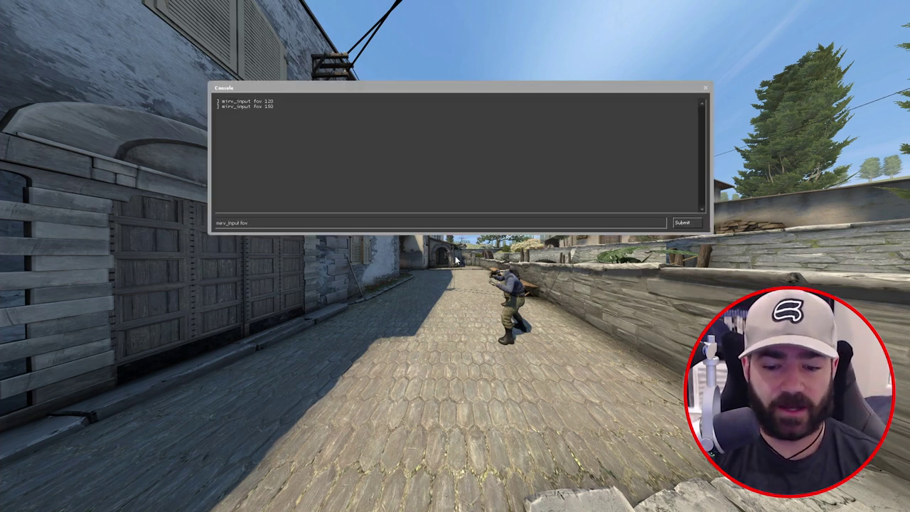
{"action": "type", "text": "90"}
{"action": "key", "text": "Return"}
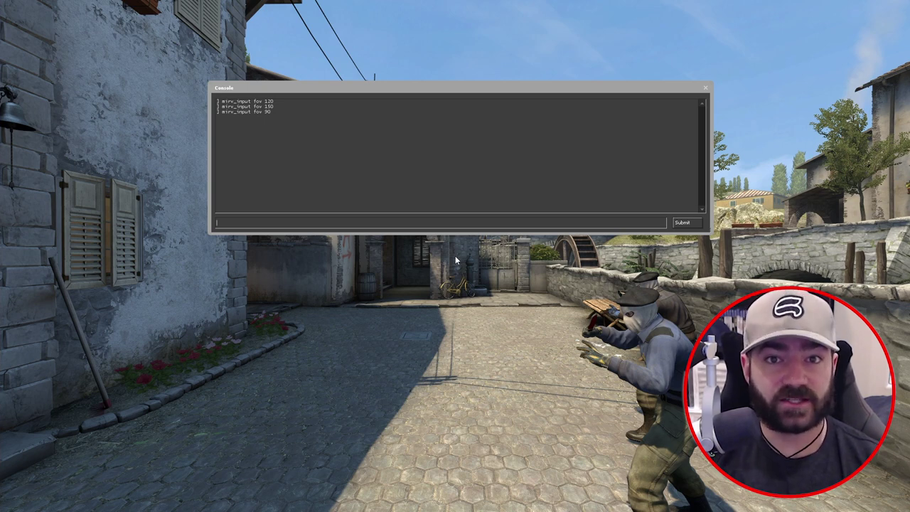
{"action": "key", "text": "Up"}
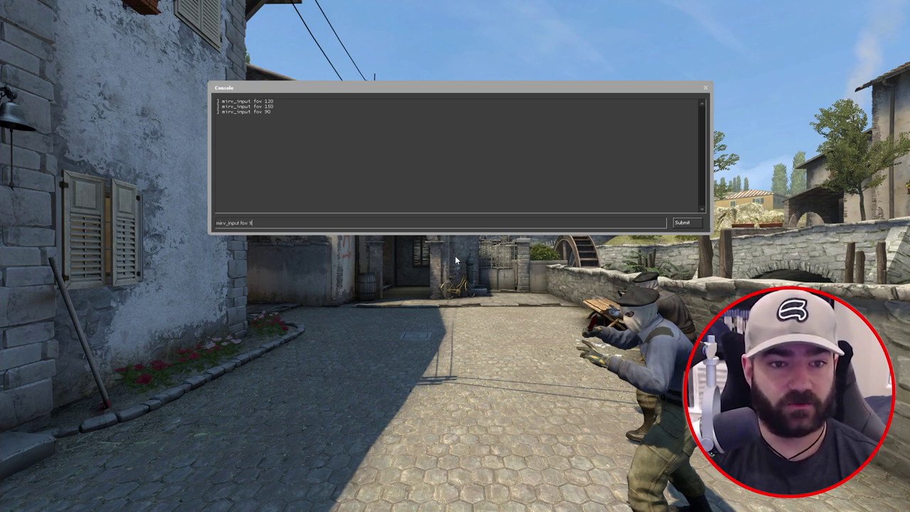
{"action": "key", "text": "Return"}
{"action": "key", "text": "Up"}
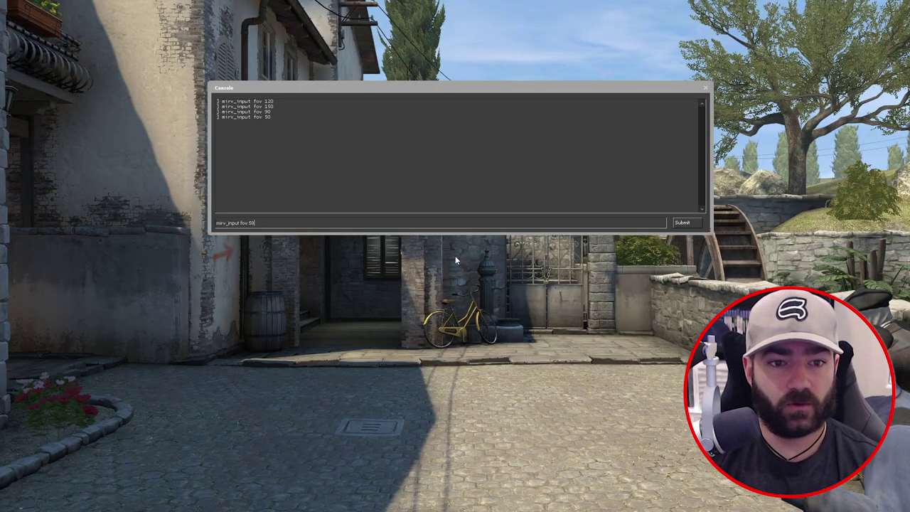
{"action": "key", "text": "BackSpace"}
{"action": "key", "text": "BackSpace"}
{"action": "type", "text": "20"}
{"action": "key", "text": "Return"}
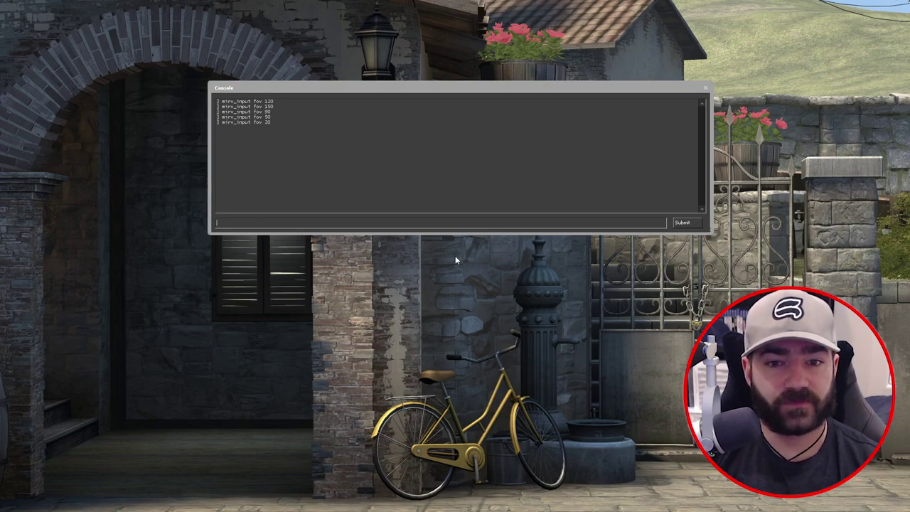
Apply a 60 FOV, then reset the FOV back to 90
{"action": "key", "text": "Up"}
{"action": "key", "text": "BackSpace"}
{"action": "key", "text": "BackSpace"}
{"action": "type", "text": "60"}
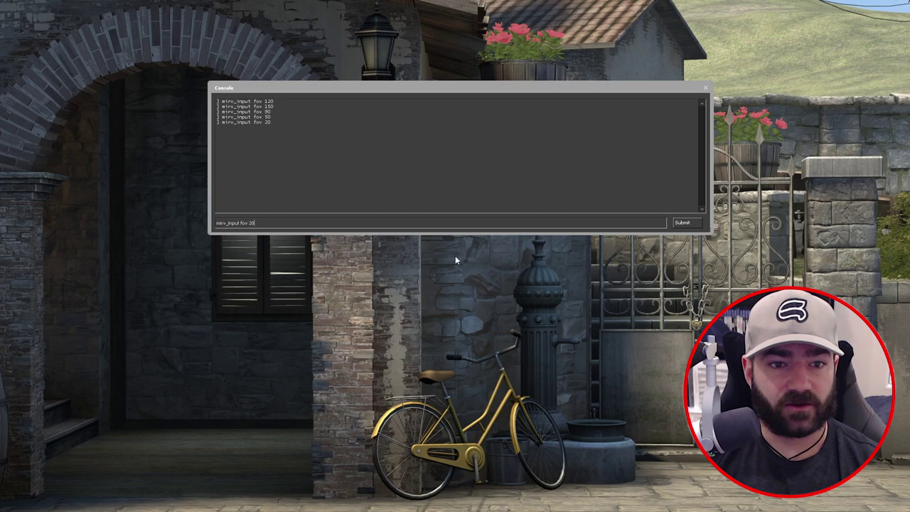
{"action": "key", "text": "Return"}
{"action": "key", "text": "Up"}
{"action": "key", "text": "BackSpace"}
{"action": "key", "text": "BackSpace"}
{"action": "type", "text": "90"}
{"action": "key", "text": "Return"}
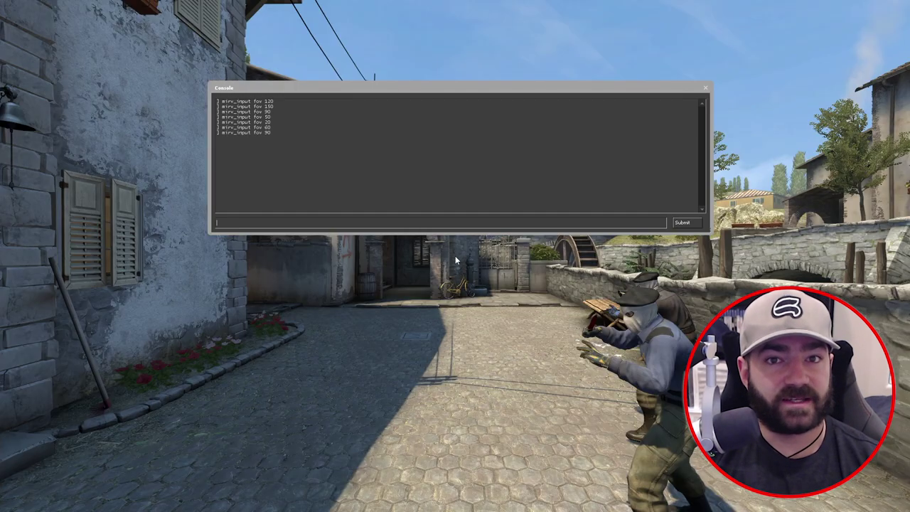
{"action": "type", "text": "mirv_c"}
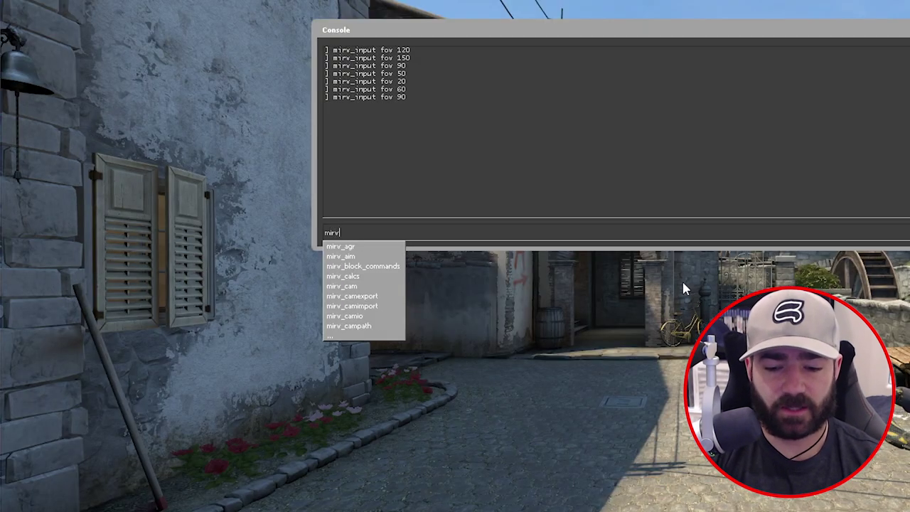
{"action": "type", "text": "ampath add"}
Add a keyframe at FOV 90, switch to FOV 60, and add another keyframe
{"action": "key", "text": "Return"}
{"action": "key", "text": "grave"}
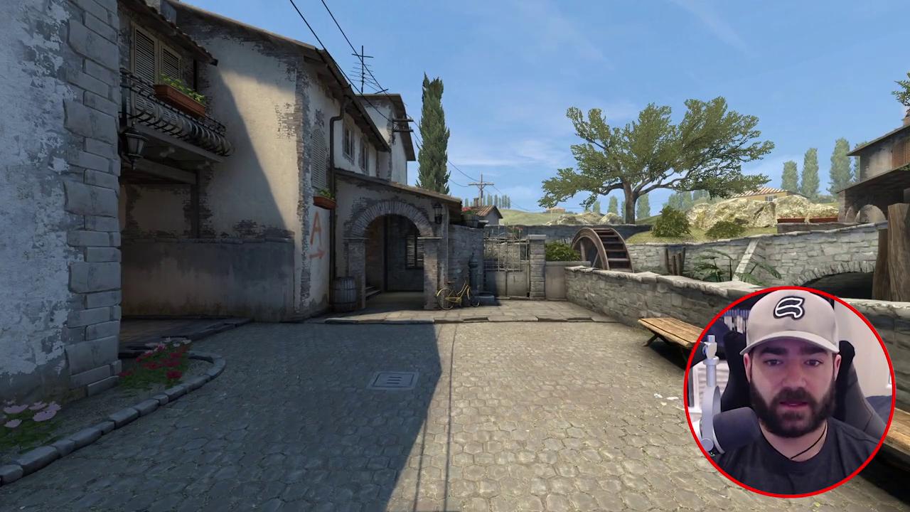
{"action": "key", "text": "grave"}
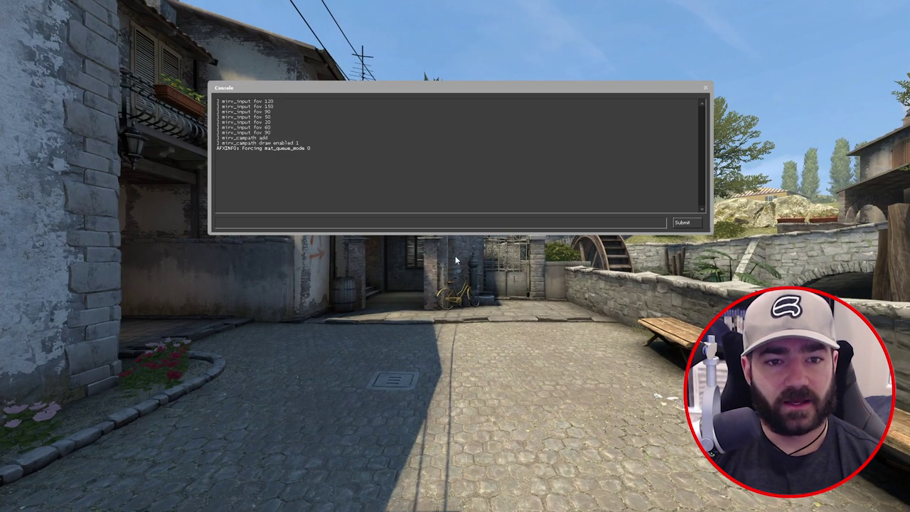
{"action": "type", "text": "mirv"}
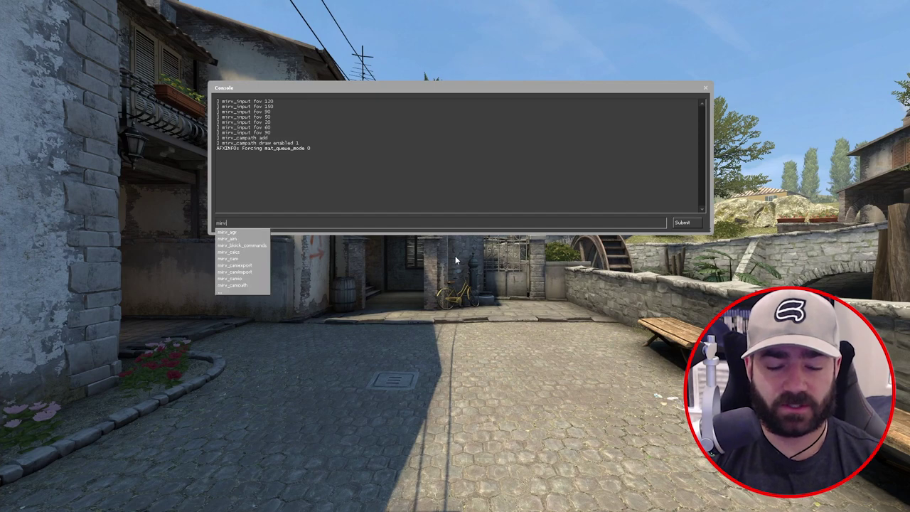
{"action": "type", "text": "_input fov"}
{"action": "key", "text": "Return"}
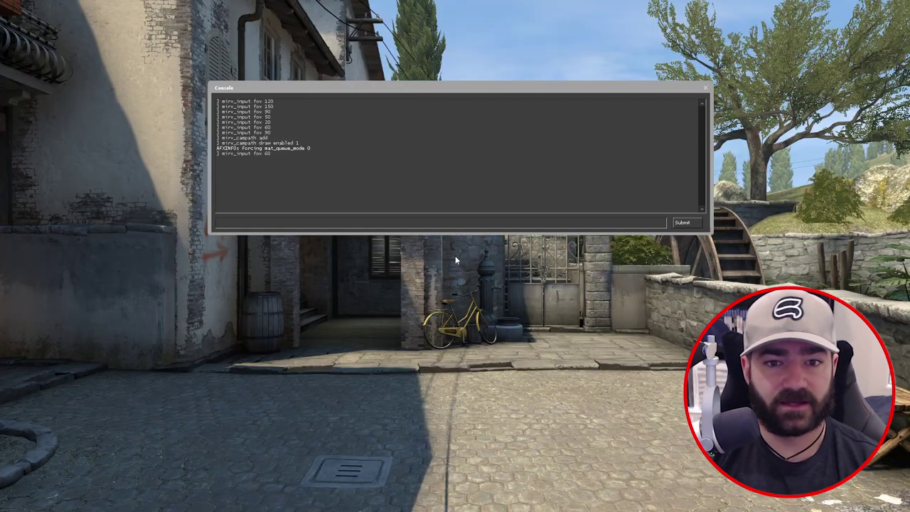
{"action": "key", "text": "Escape"}
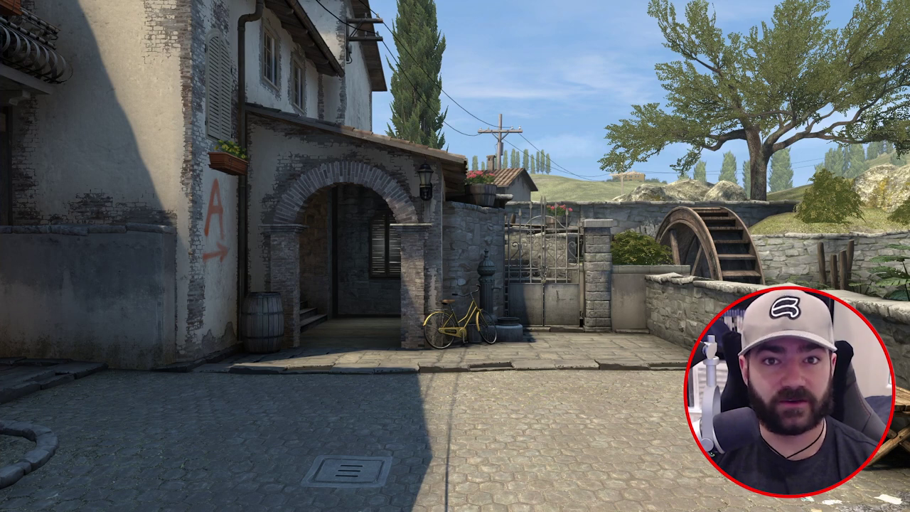
{"action": "key", "text": "grave"}
{"action": "type", "text": "mirv_c"}
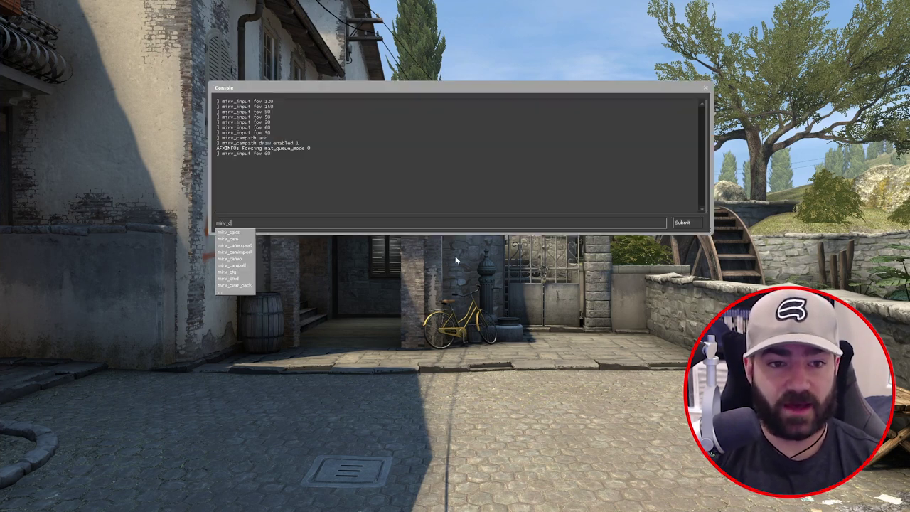
{"action": "type", "text": "ampath add"}
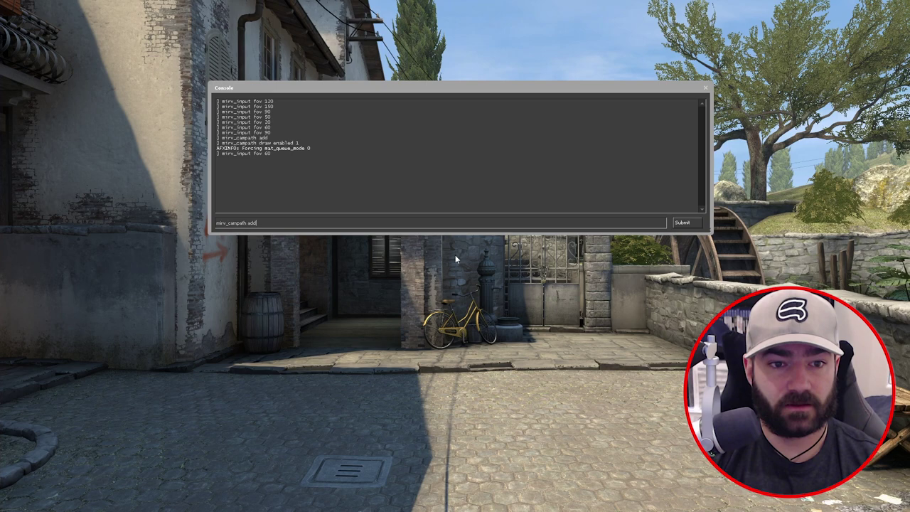
{"action": "key", "text": "Return"}
{"action": "key", "text": "Escape"}
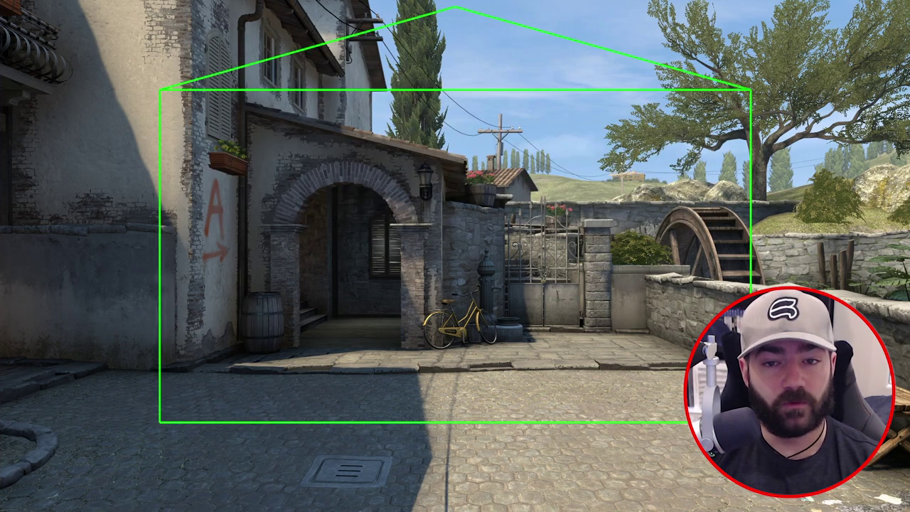
Fly toward the archway, set FOV 30, and add a keyframe there
{"action": "key", "text": "w"}
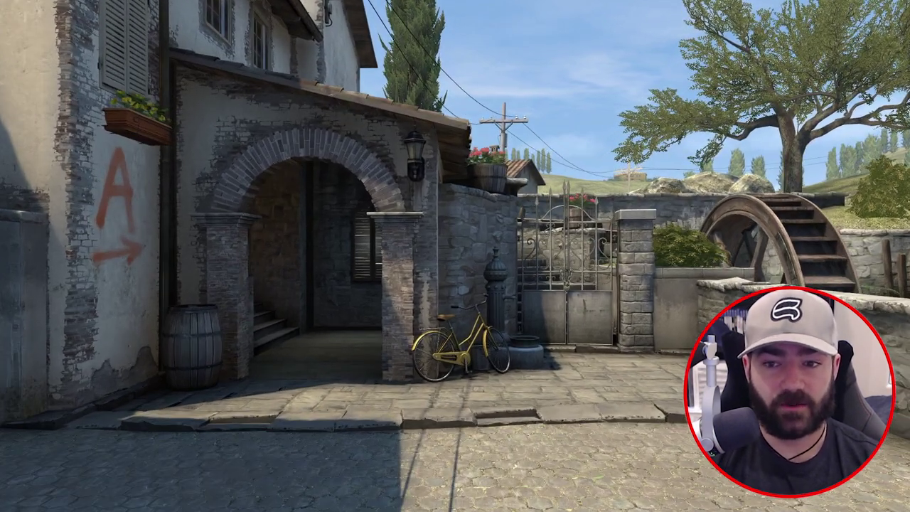
{"action": "key", "text": "grave"}
{"action": "key", "text": "Up"}
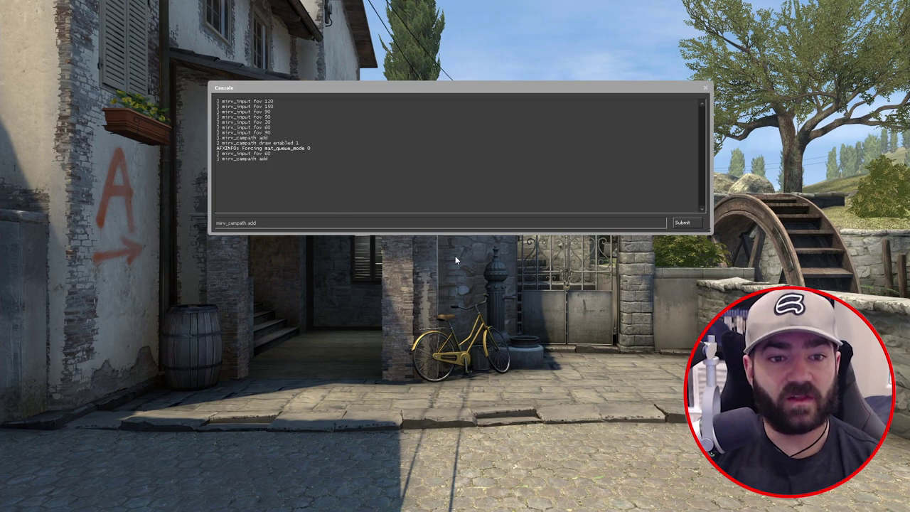
{"action": "key", "text": "Up"}
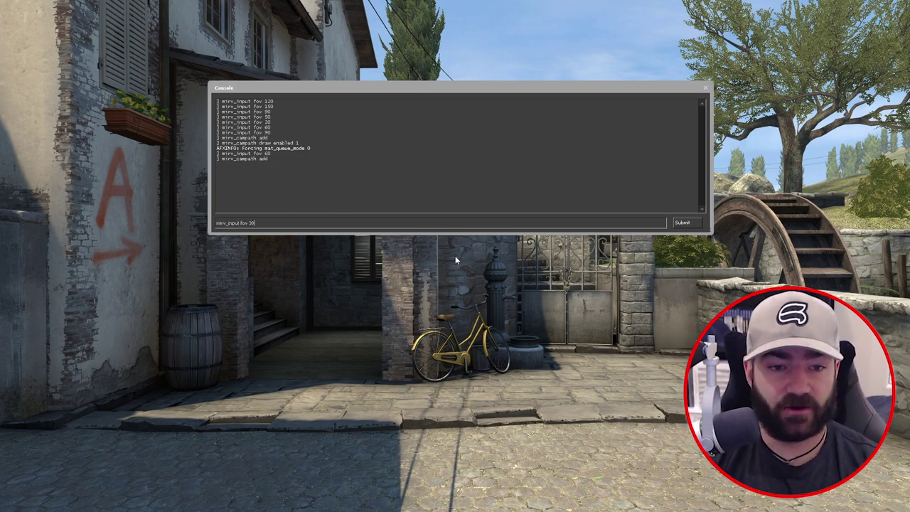
{"action": "type", "text": "30"}
{"action": "key", "text": "Return"}
{"action": "key", "text": "Up"}
{"action": "key", "text": "Up"}
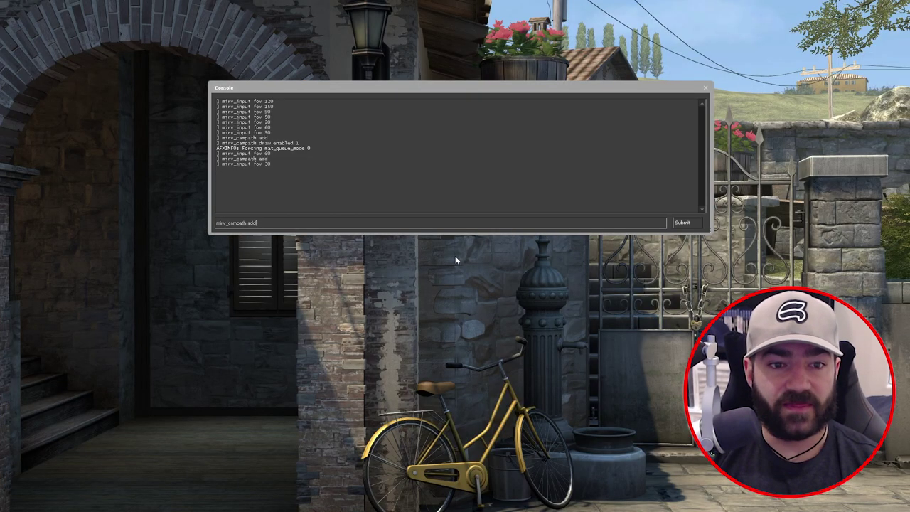
{"action": "key", "text": "Return"}
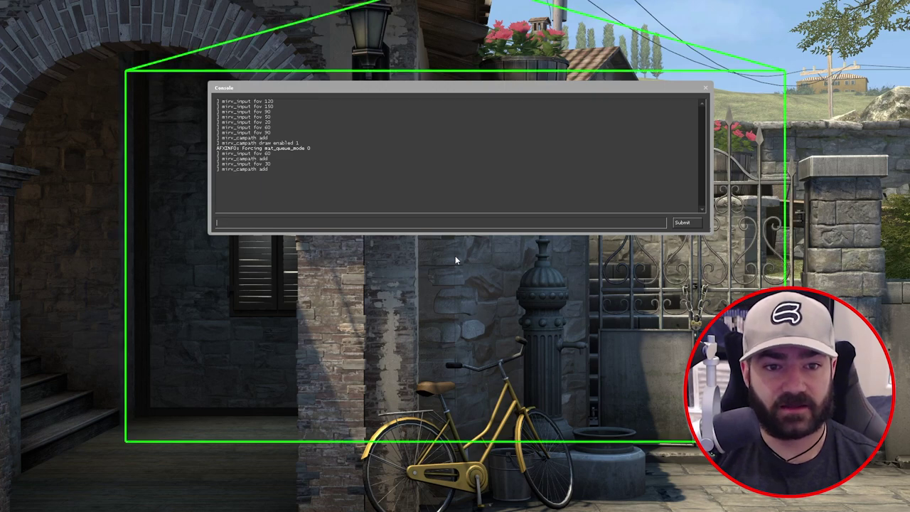
{"action": "key", "text": "grave"}
Fly toward the wall and hydrant, set FOV 90, and add the final keyframe
{"action": "key", "text": "w"}
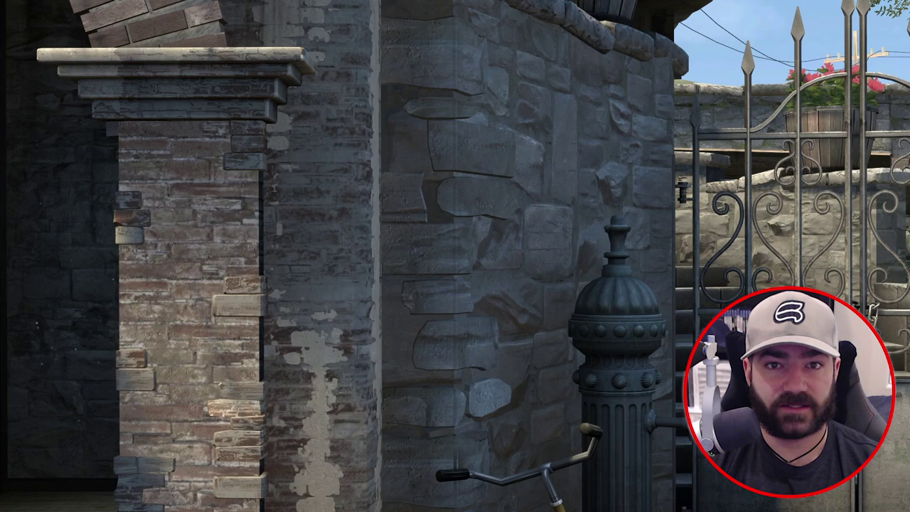
{"action": "key", "text": "w"}
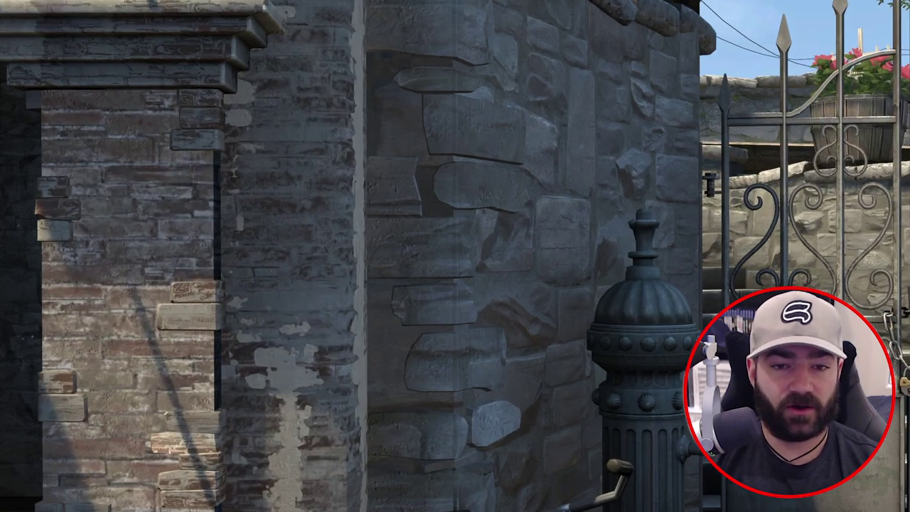
{"action": "key", "text": "grave"}
{"action": "key", "text": "Up"}
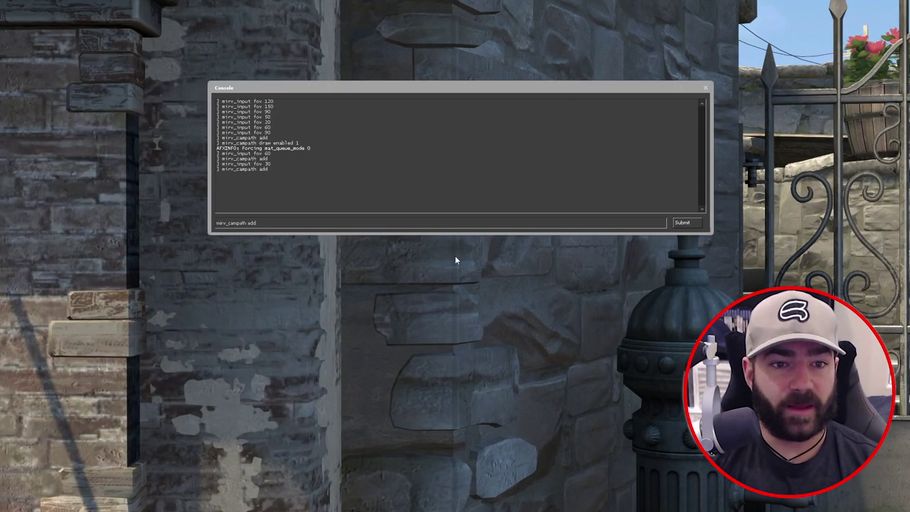
{"action": "key", "text": "Up"}
{"action": "type", "text": "90"}
{"action": "key", "text": "Return"}
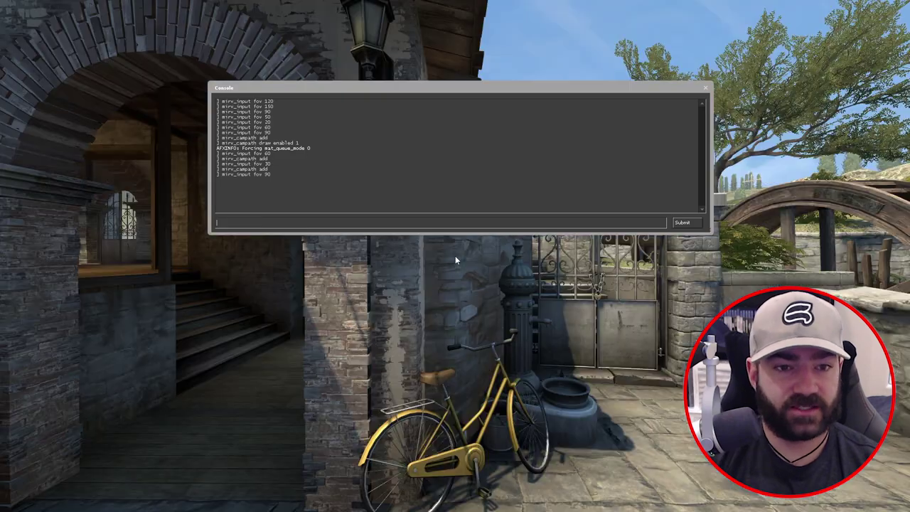
{"action": "key", "text": "Up"}
{"action": "key", "text": "Up"}
{"action": "key", "text": "Return"}
{"action": "key", "text": "grave"}
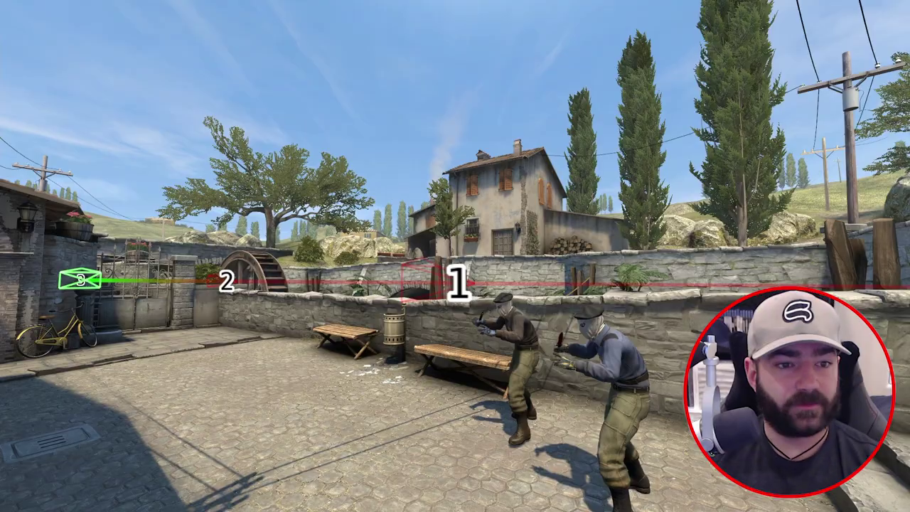
Print the keyframes, jump to tick 1927, and enable the campath with mirv_campath enabled 1
{"action": "key", "text": "grave"}
{"action": "type", "text": "mirv_campath print"}
{"action": "key", "text": "Return"}
{"action": "type", "text": "demo"}
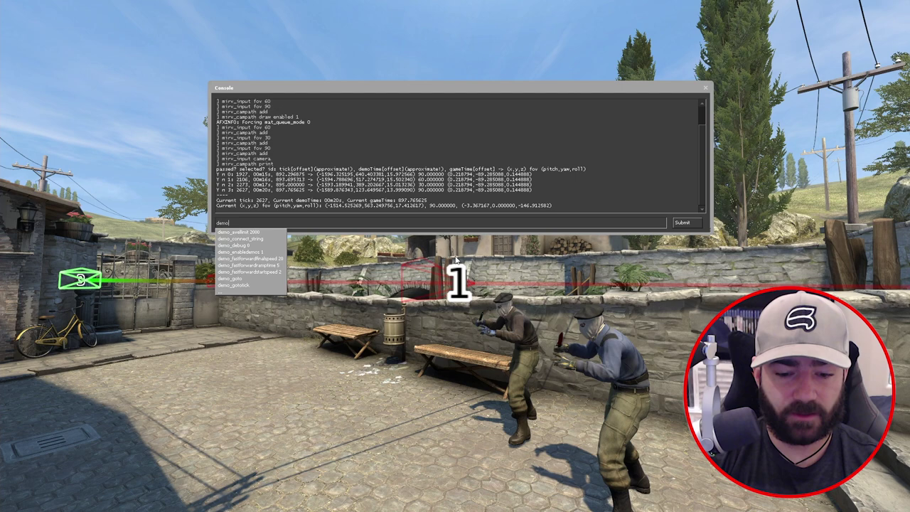
{"action": "type", "text": "_gototick 1"}
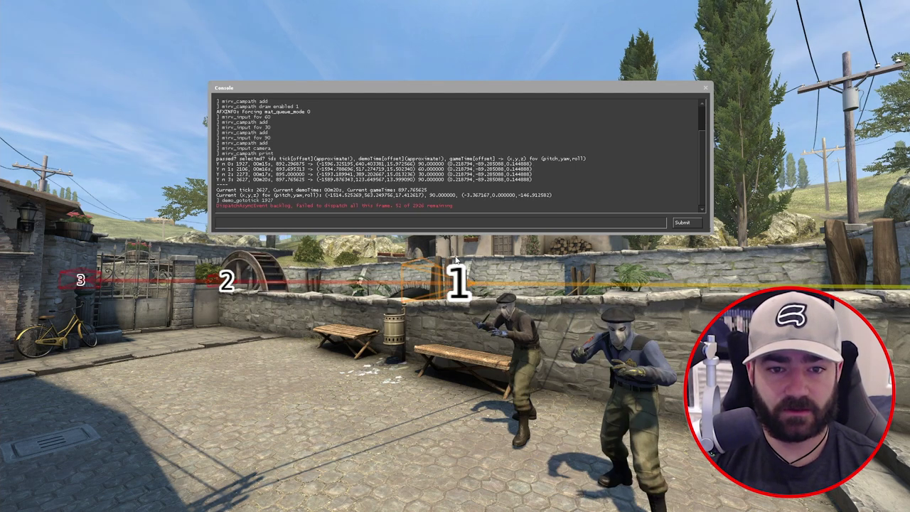
{"action": "type", "text": "mir"}
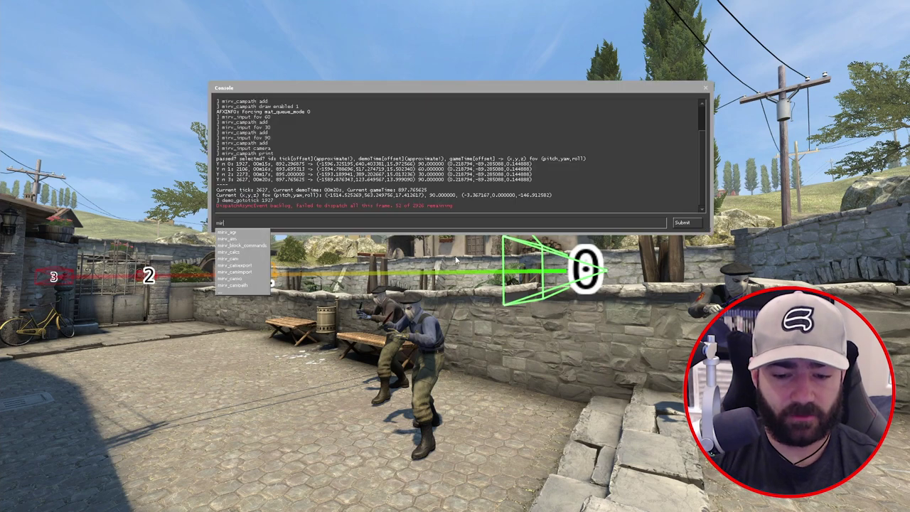
{"action": "type", "text": "v_campath enabled 1"}
{"action": "key", "text": "Return"}
{"action": "key", "text": "Escape"}
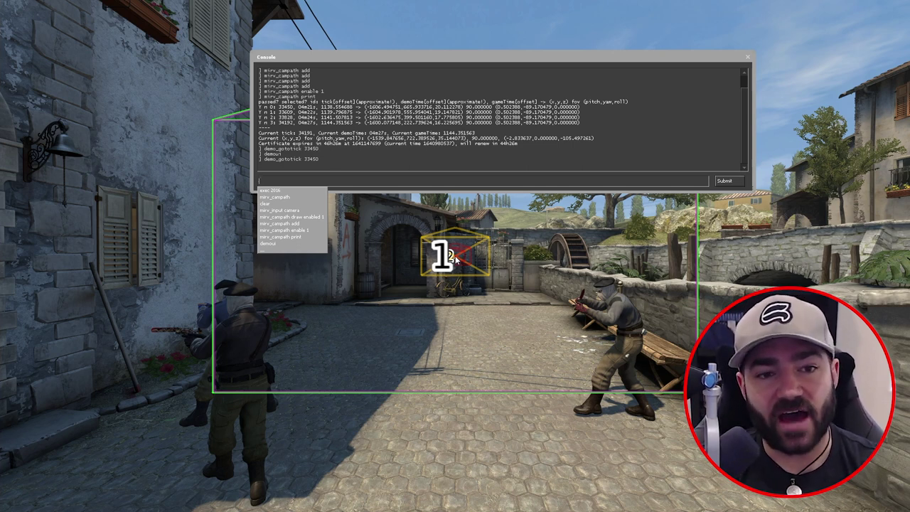
Disable campath playback with mirv_campath enable 0 and switch to free camera with mirv_input camera
{"action": "type", "text": "mir"}
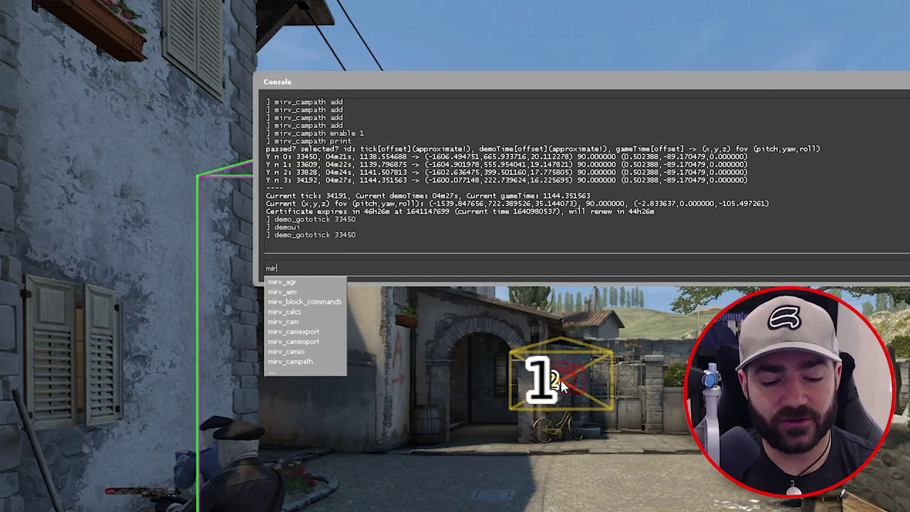
{"action": "type", "text": "v_campath "}
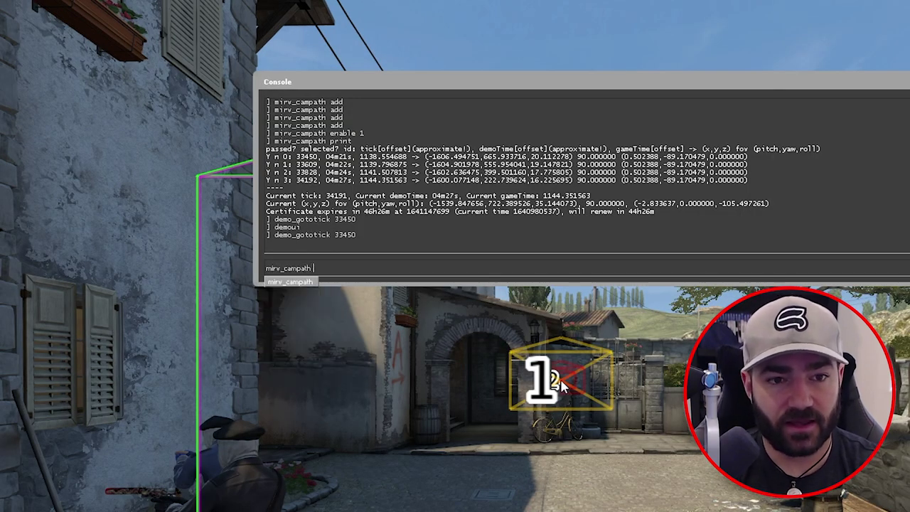
{"action": "type", "text": "enable 0"}
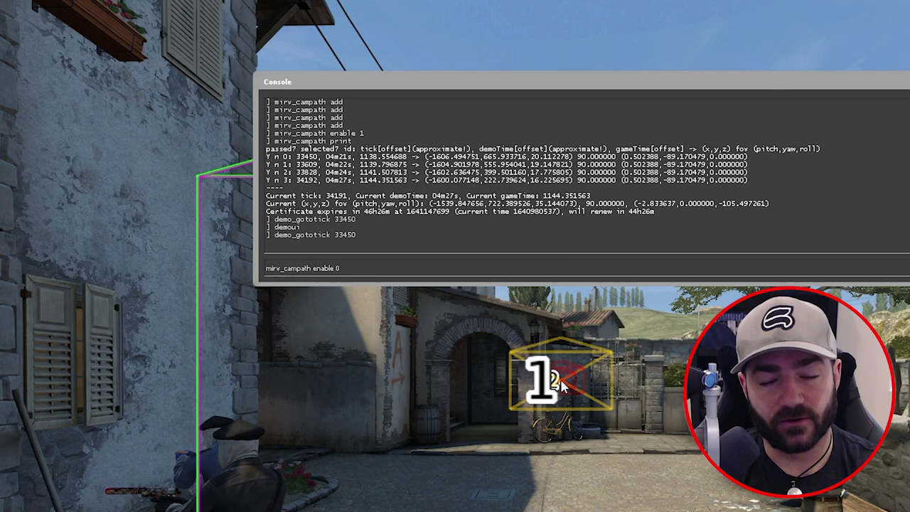
{"action": "key", "text": "Return"}
{"action": "type", "text": "mirv"}
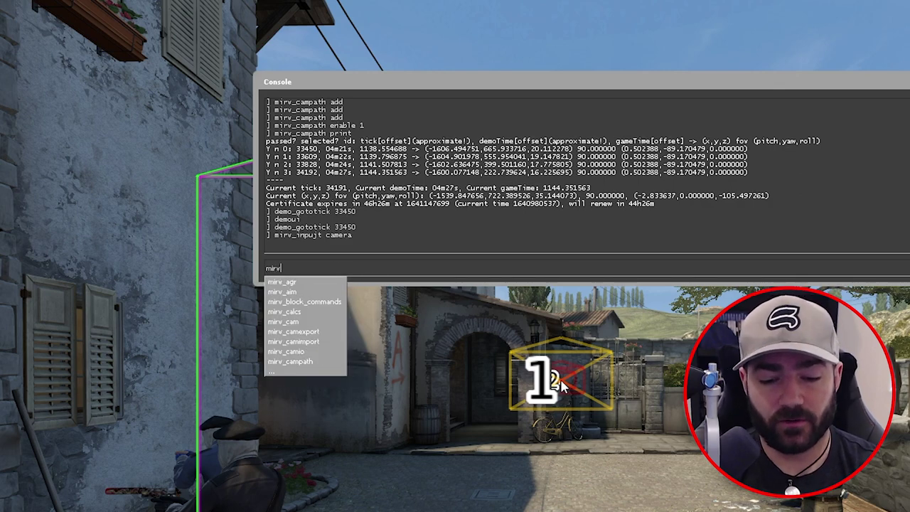
{"action": "type", "text": "_input camera"}
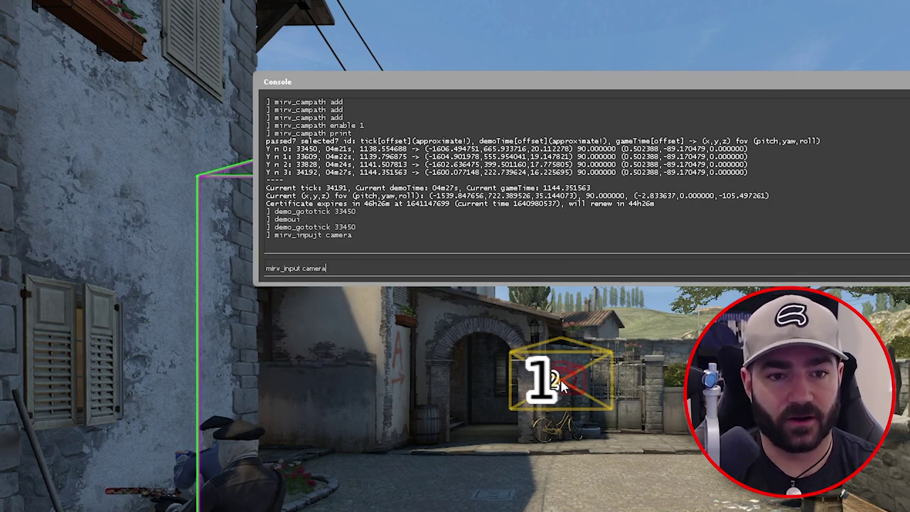
{"action": "key", "text": "Return"}
Fly the free camera to the courtyard wall showing markers 0–2 and bring back the console
{"action": "key", "text": "grave"}
{"action": "key", "text": "w"}
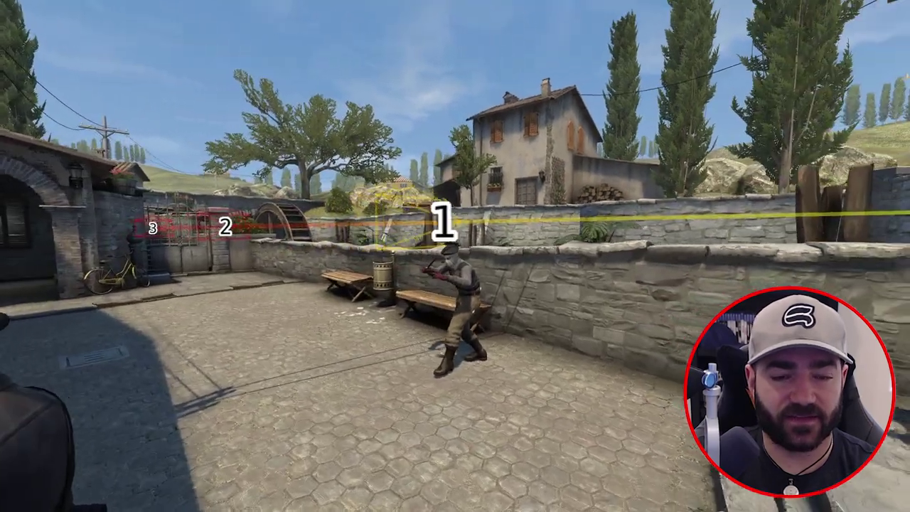
{"action": "key", "text": "d"}
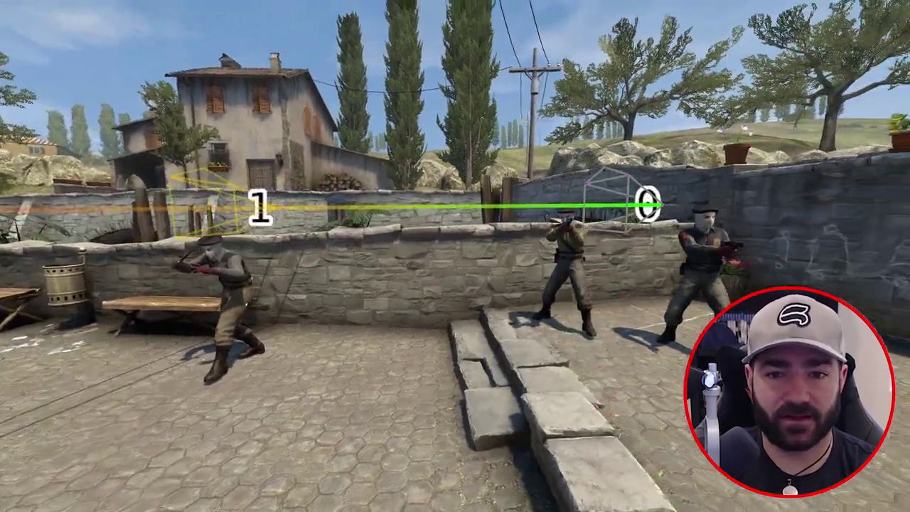
{"action": "key", "text": "grave"}
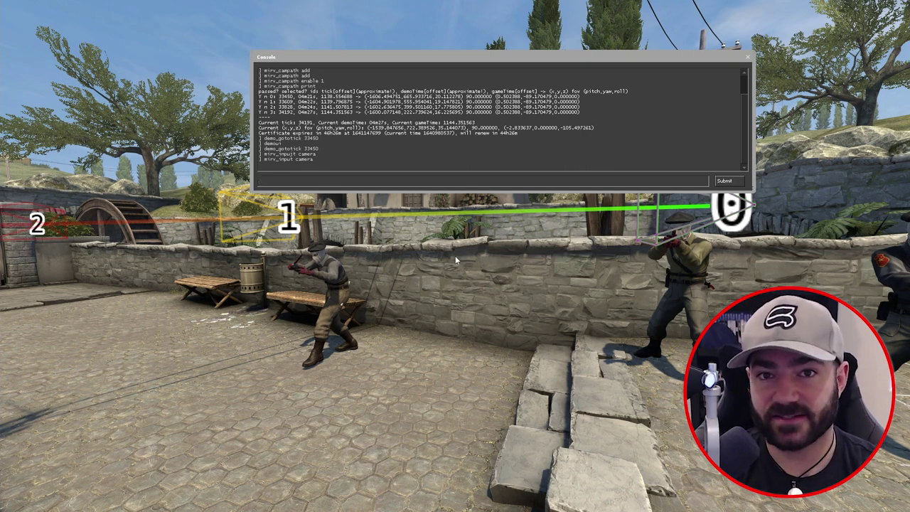
Run mirv_campath edit in the console to list all its edit options, including edit start
{"action": "type", "text": "mirv"}
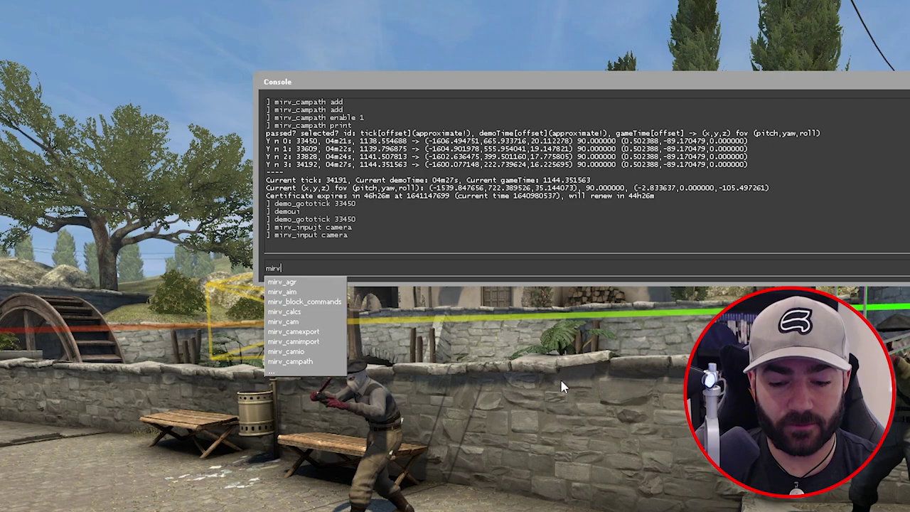
{"action": "type", "text": "_campath edit"}
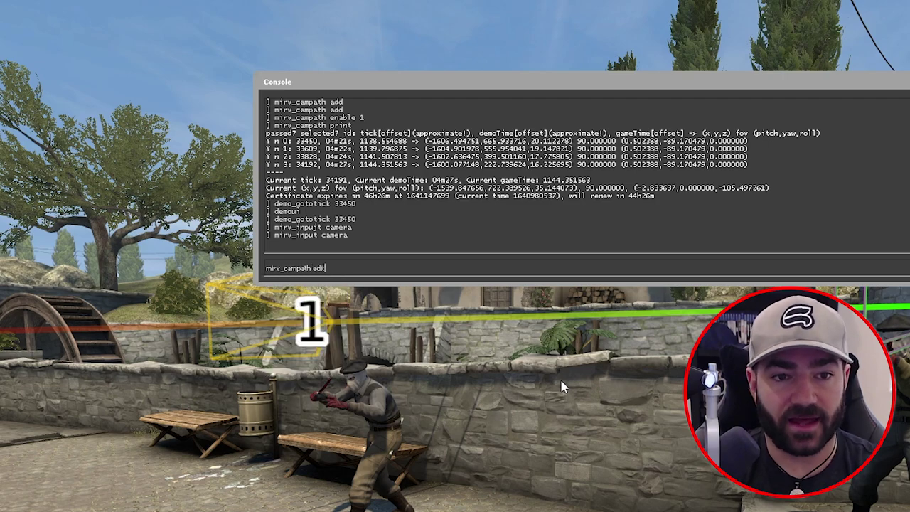
{"action": "key", "text": "Return"}
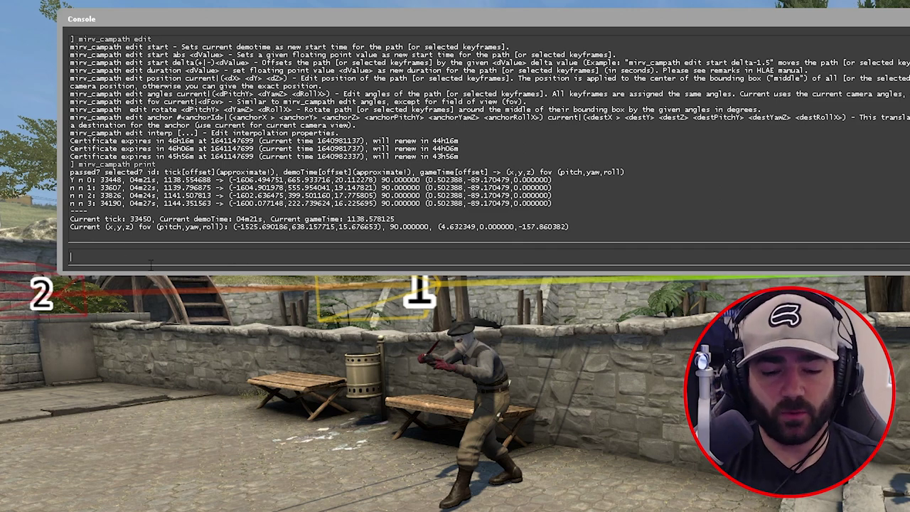
Jump the demo to tick 33348 and make it the camera path's start with mirv_campath edit start
{"action": "type", "text": "demo_go"}
{"action": "key", "text": "Down"}
{"action": "key", "text": "Down"}
{"action": "type", "text": "3"}
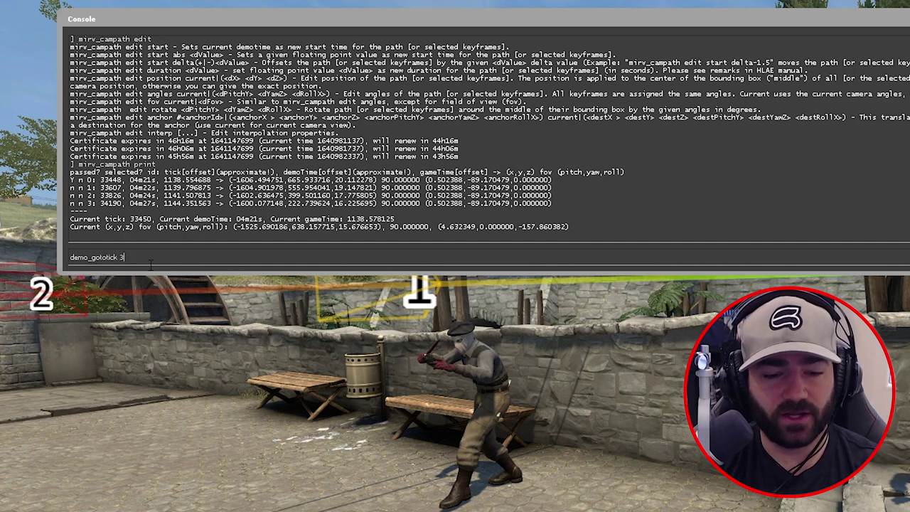
{"action": "type", "text": "334"}
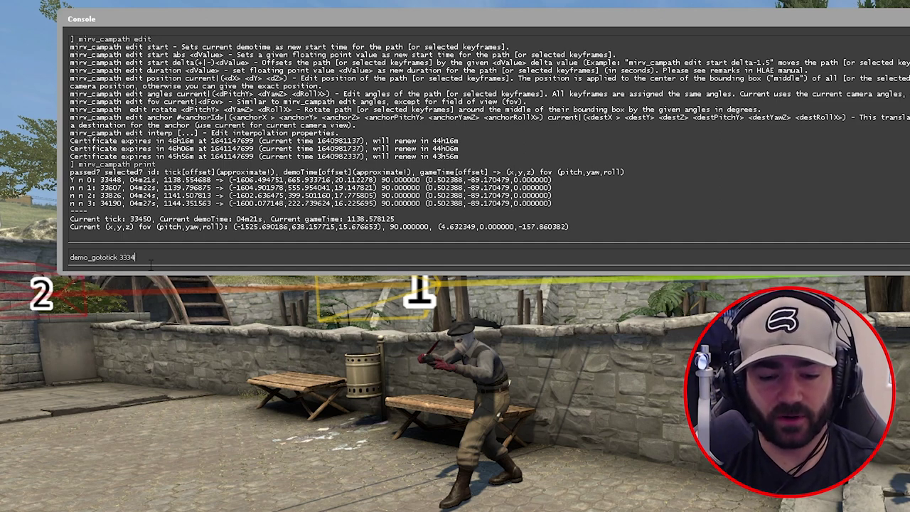
{"action": "type", "text": "8"}
{"action": "key", "text": "Return"}
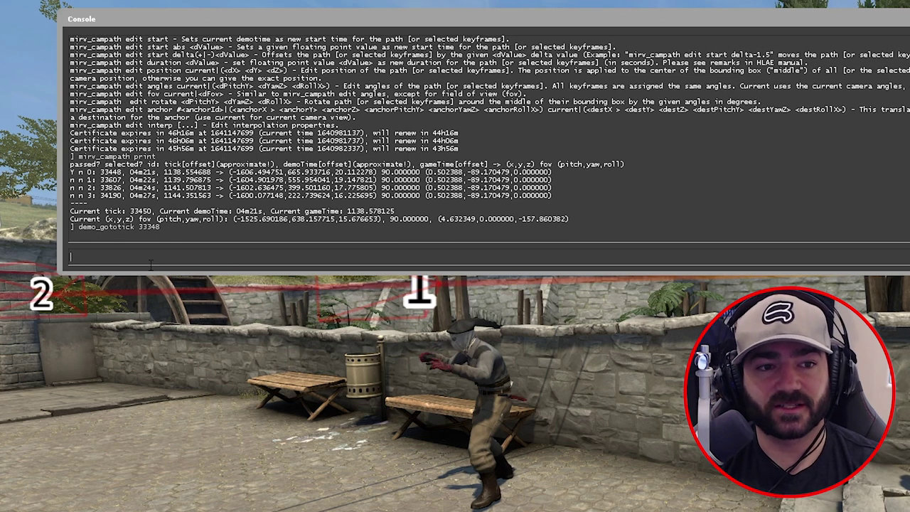
{"action": "type", "text": "mirv_"}
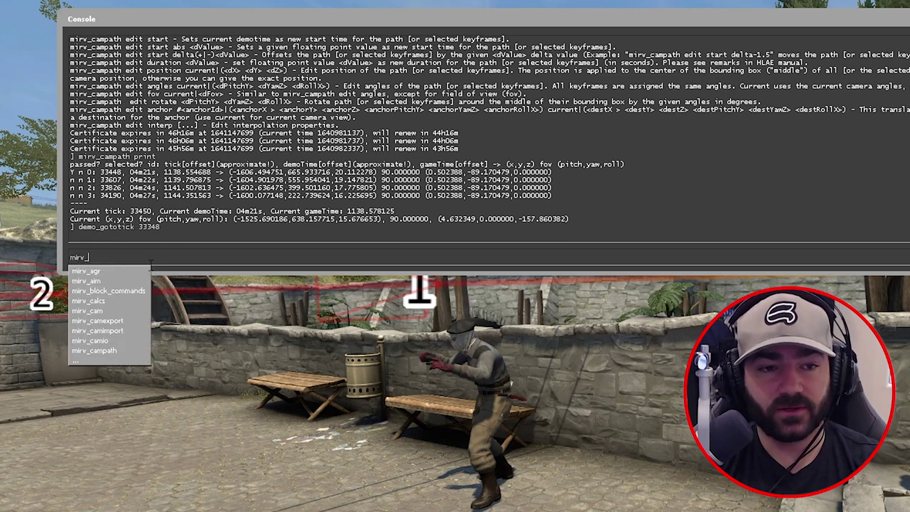
{"action": "type", "text": "campath "}
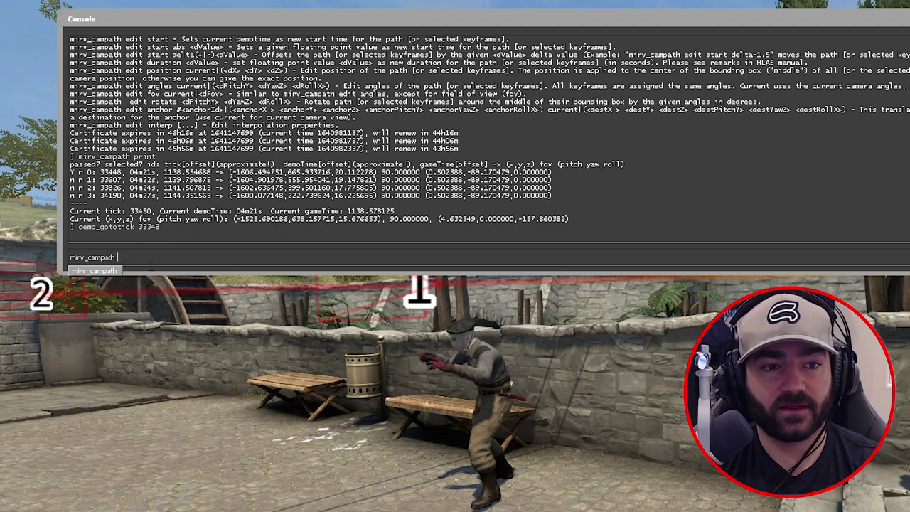
{"action": "type", "text": "edit start"}
{"action": "key", "text": "Return"}
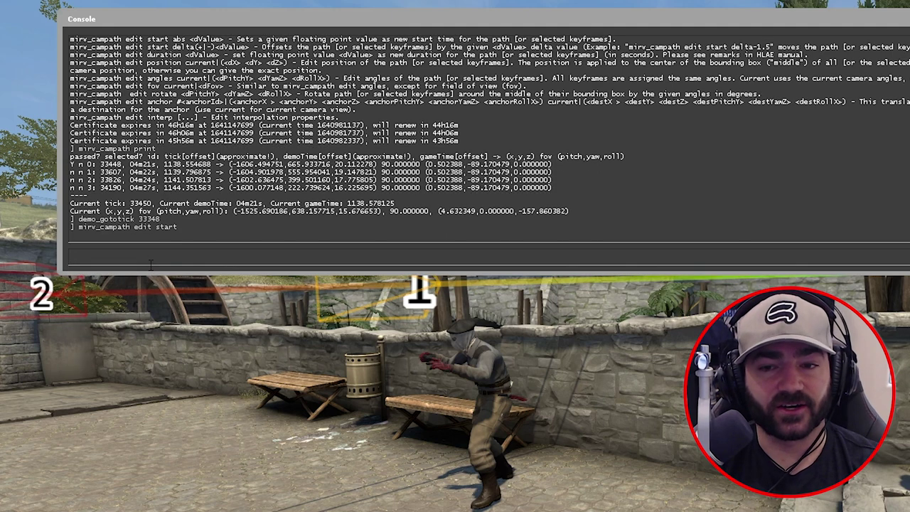
Reprint the keyframes and compare the old 04m21s start with the new 04m20s start
{"action": "key", "text": "grave"}
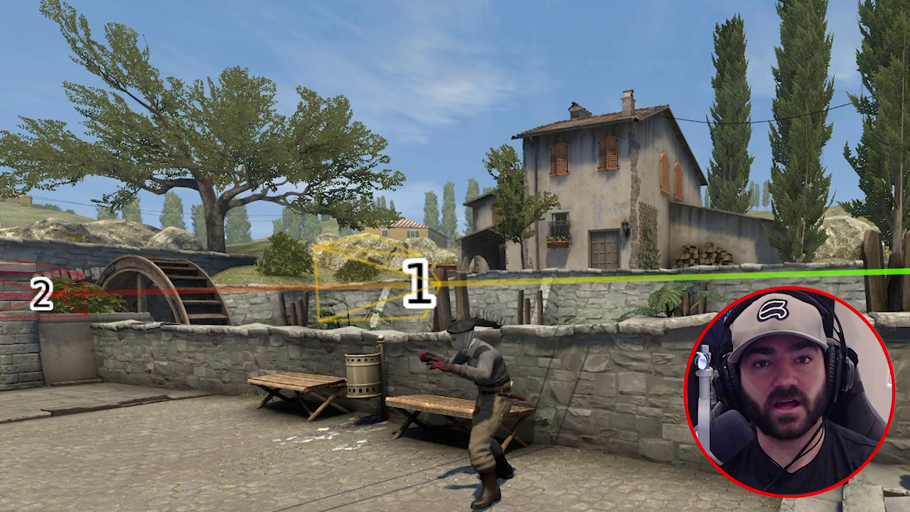
{"action": "key", "text": "grave"}
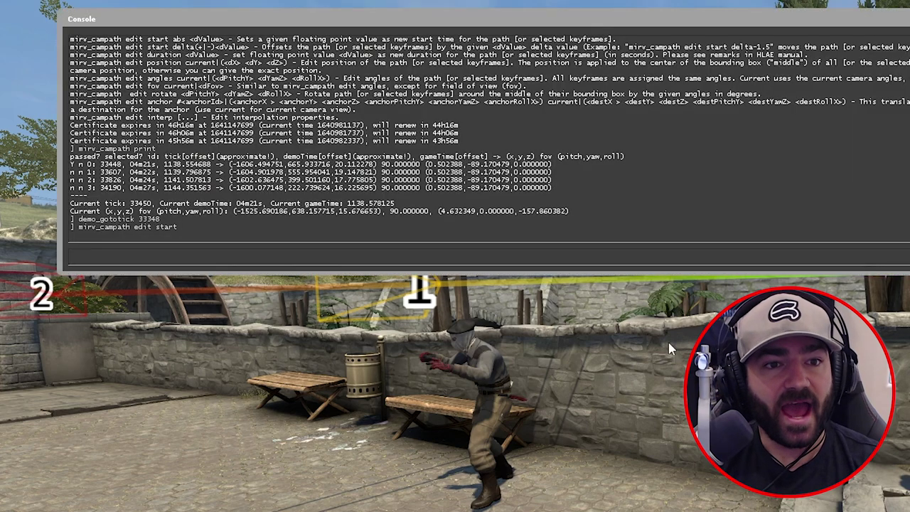
{"action": "key", "text": "Up"}
{"action": "key", "text": "Up"}
{"action": "key", "text": "Up"}
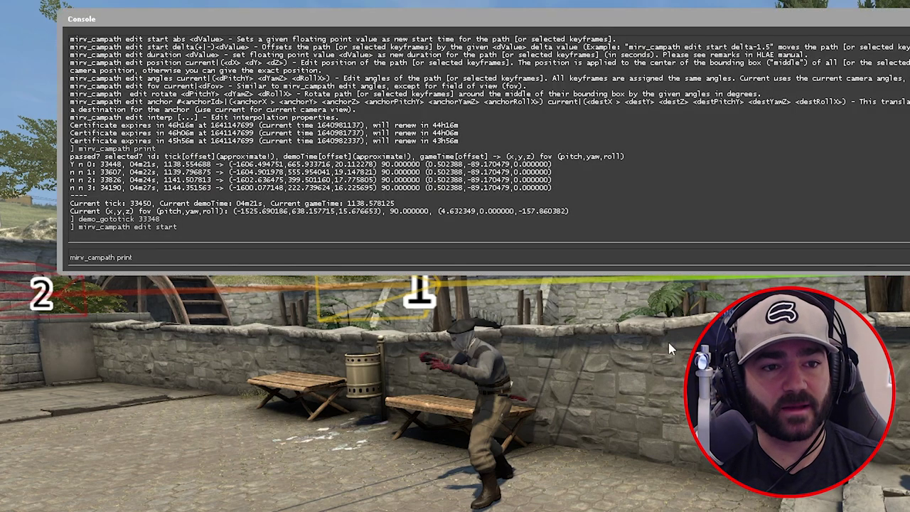
{"action": "key", "text": "Return"}
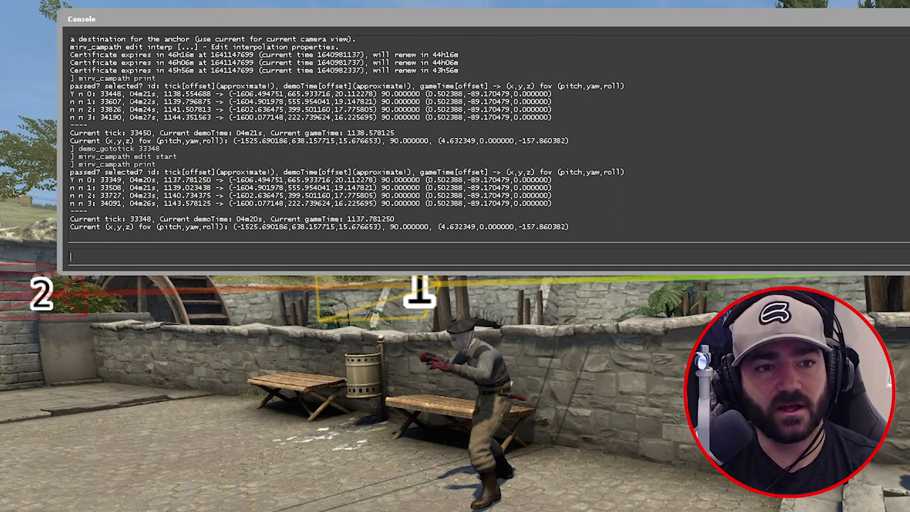
{"action": "double_click", "coordinate": [132, 93]}
{"action": "left_click_drag", "start_coordinate": [131, 93], "coordinate": [157, 93]}
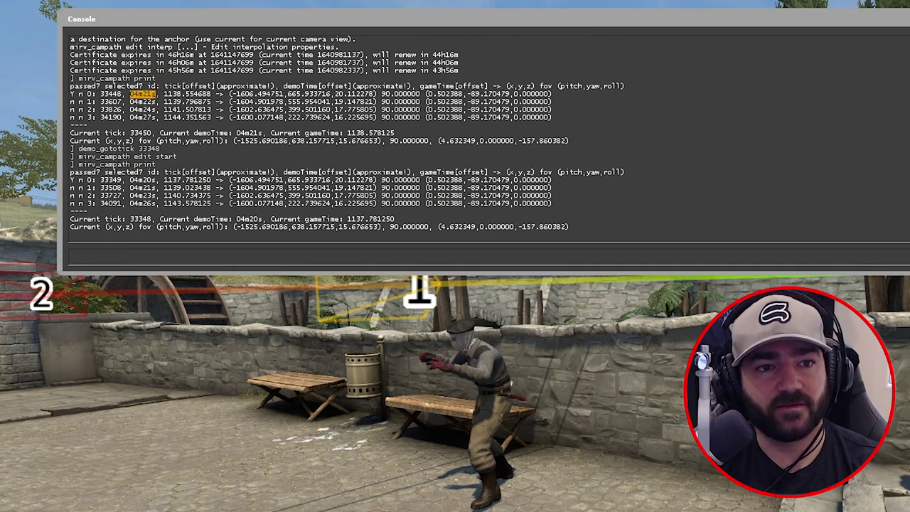
{"action": "left_click_drag", "start_coordinate": [131, 180], "coordinate": [151, 180]}
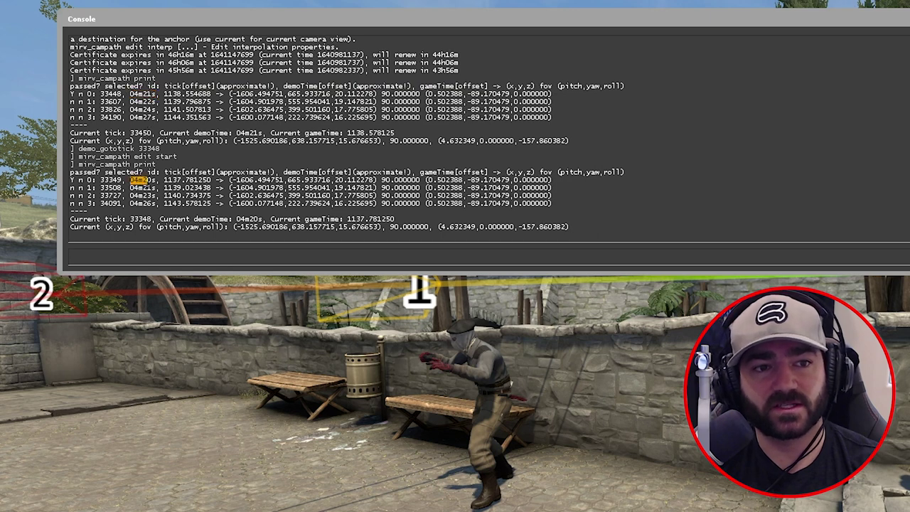